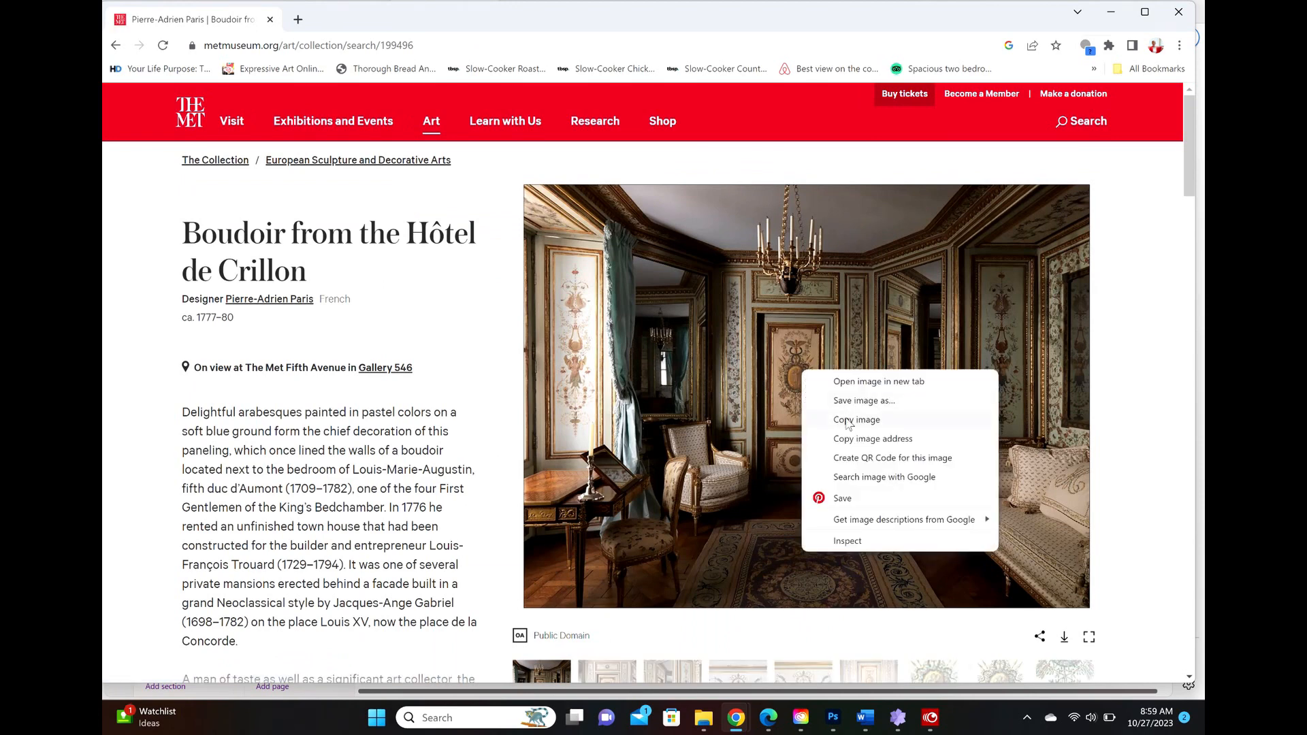
Copy the Boudoir from the Hôtel de Crillon image from the Met Museum page.
click(848, 419)
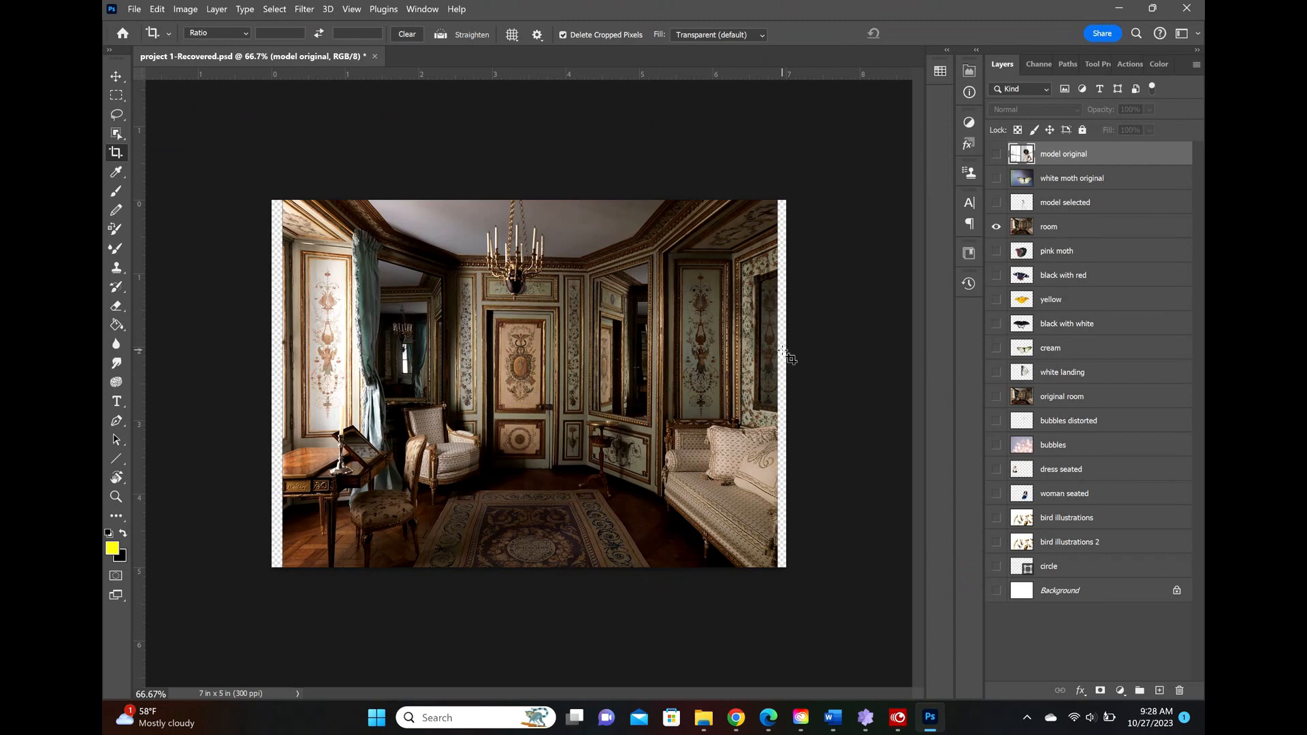
Show the model original layer, scale its photo down to about 28%, and position it over the middle of the room.
click(997, 155)
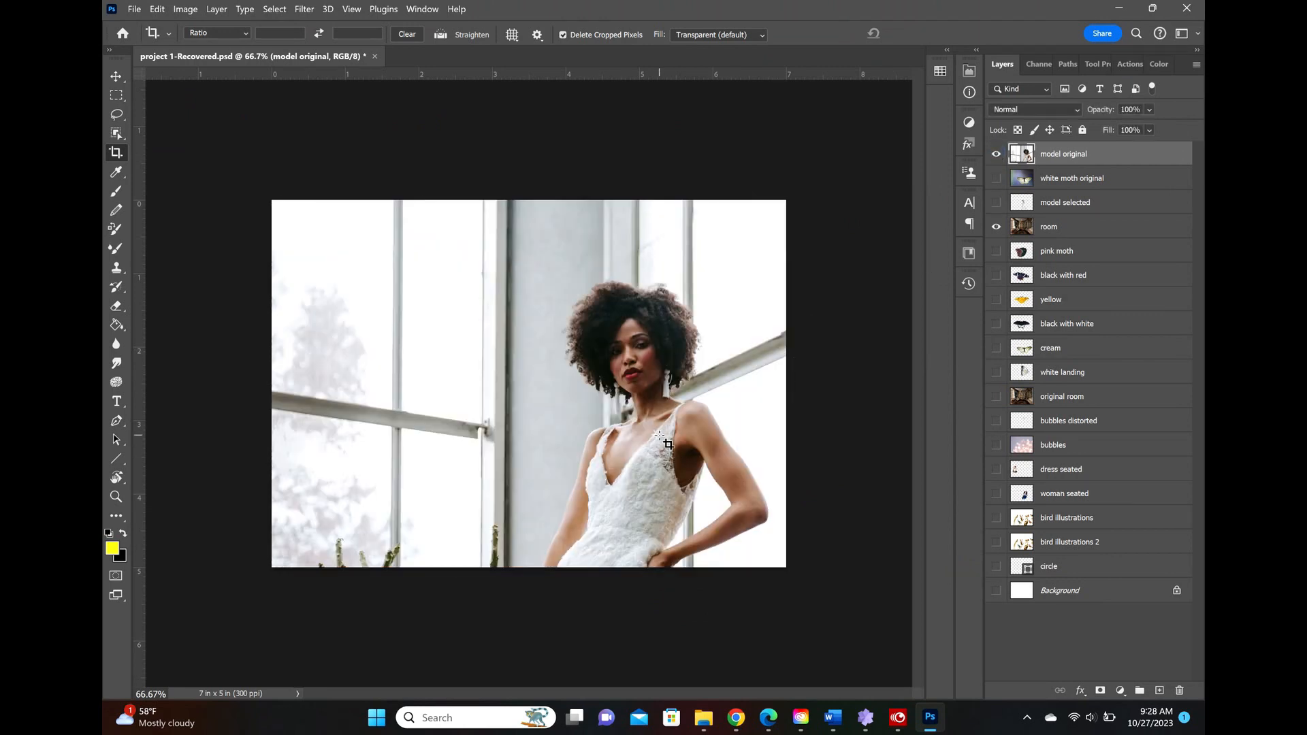
click(158, 11)
mouse_move(208, 342)
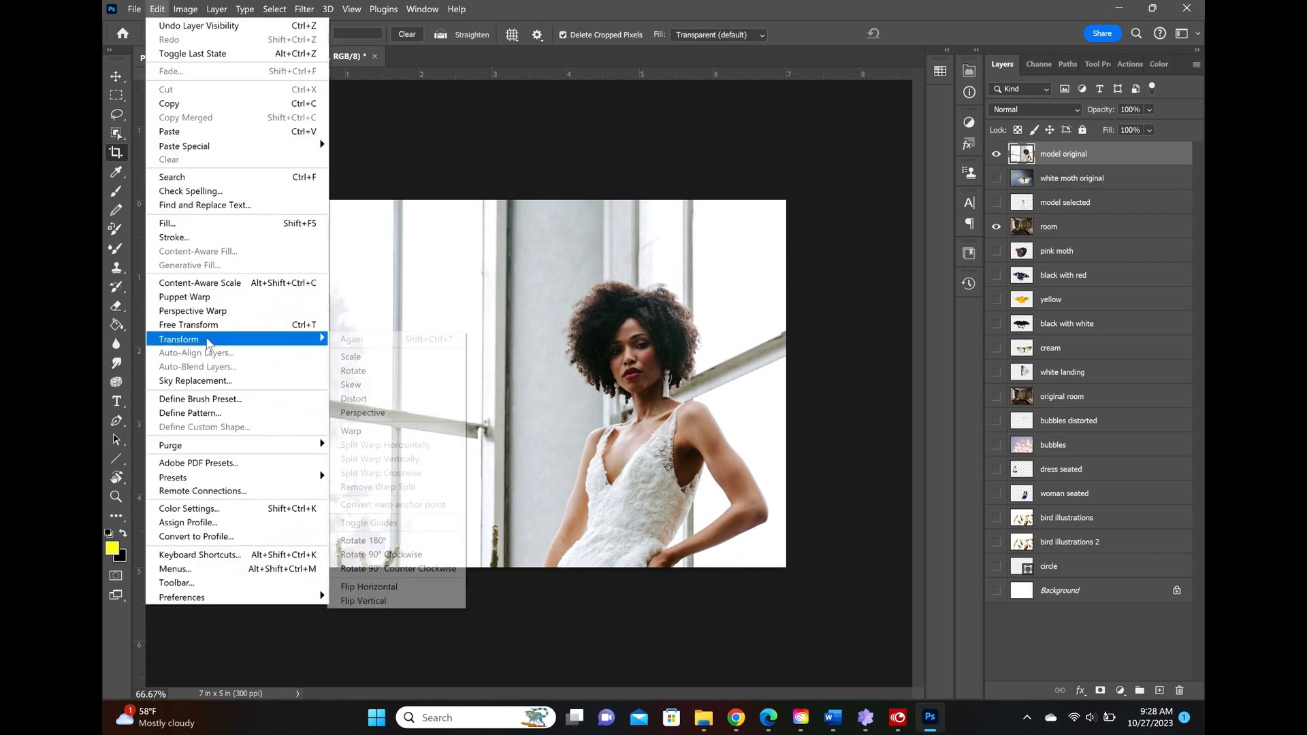
click(353, 357)
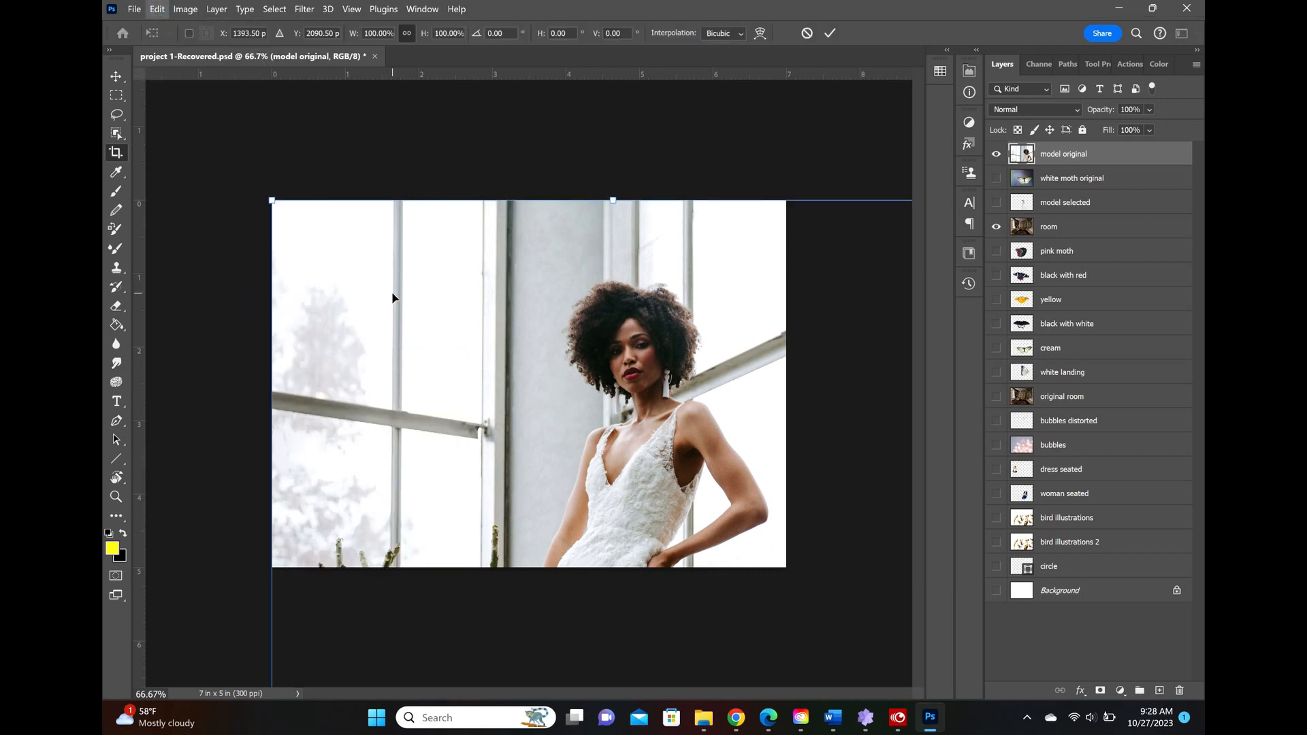
drag(272, 200, 429, 243)
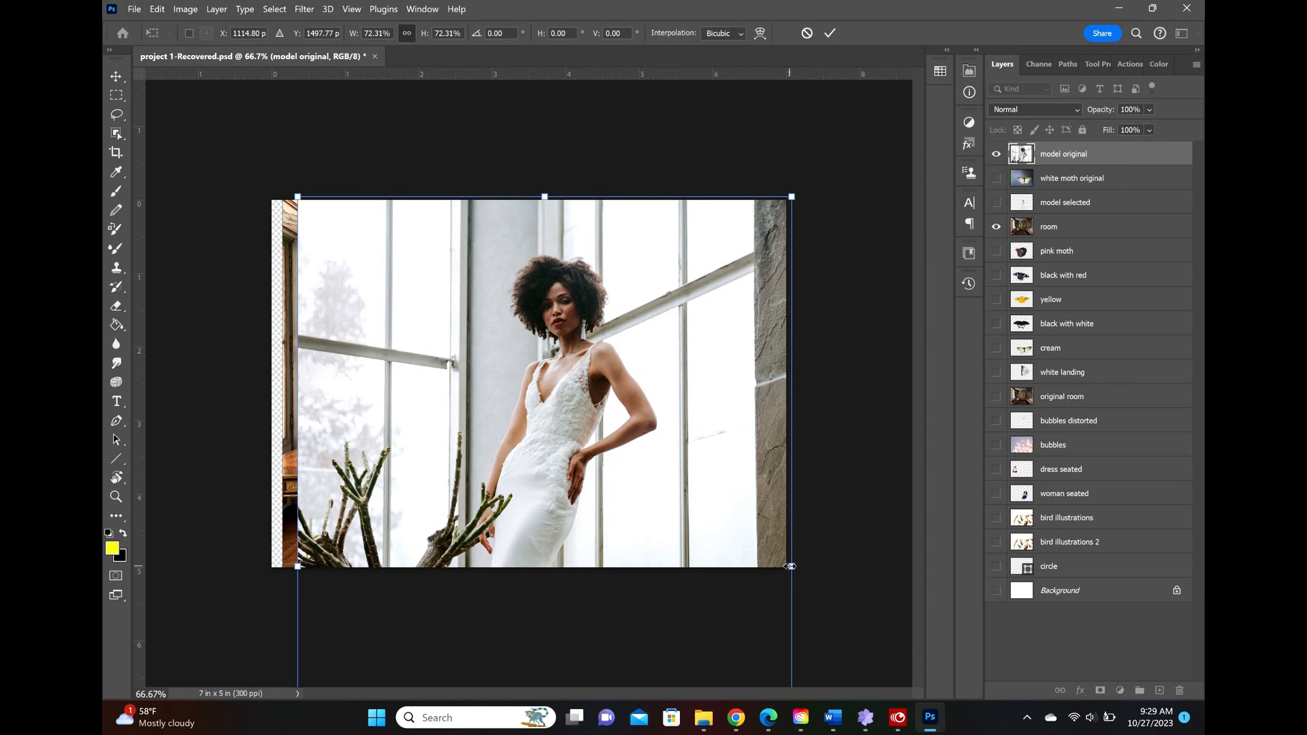
drag(789, 565, 482, 479)
drag(398, 487, 554, 332)
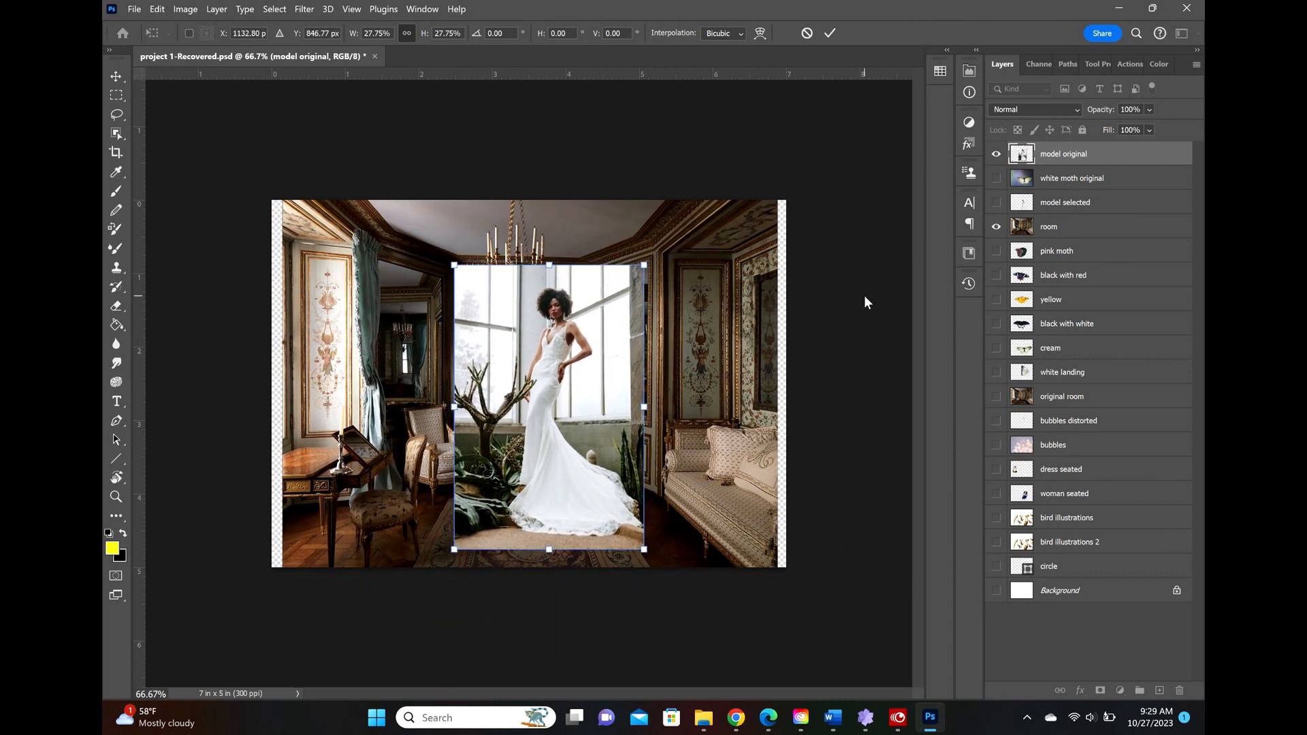
key(Return)
key(c)
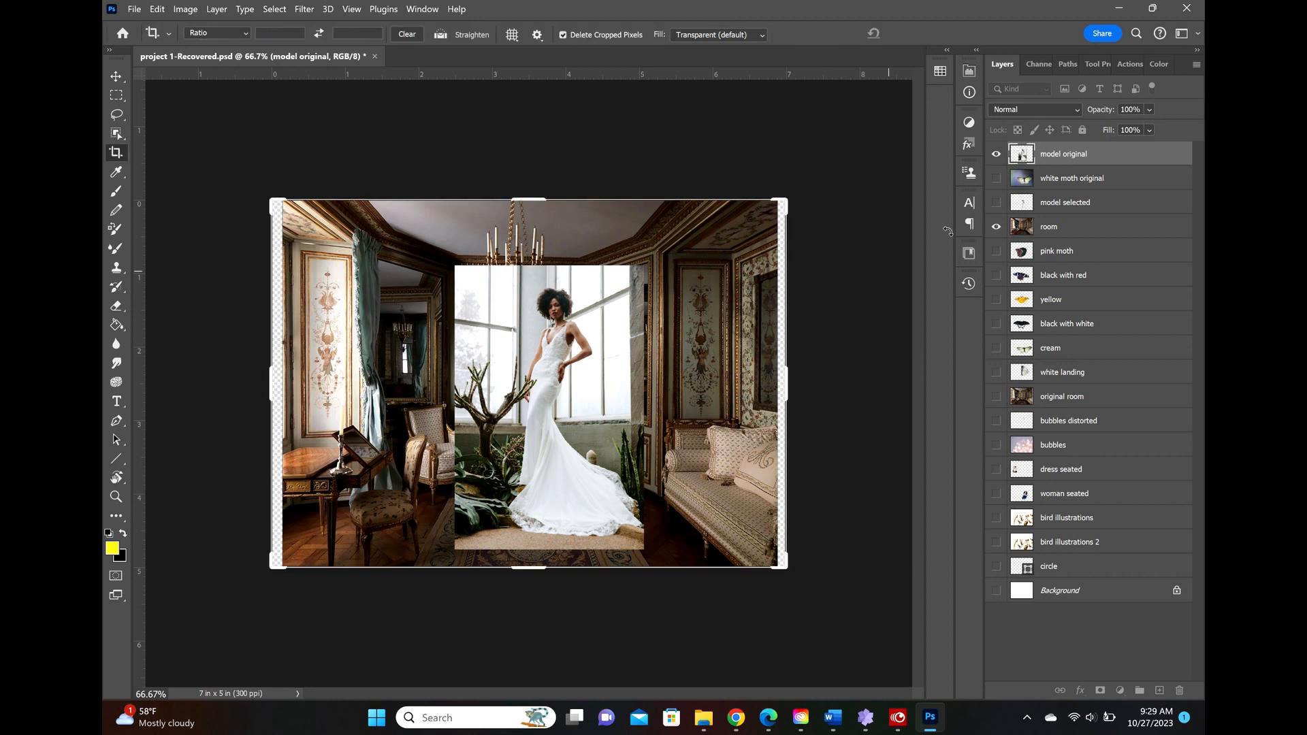
Show the white moth original layer instead of model original and draw an Object Selection rectangle of about 5.2 × 2.6 in around the moth.
click(995, 177)
click(995, 154)
key(v)
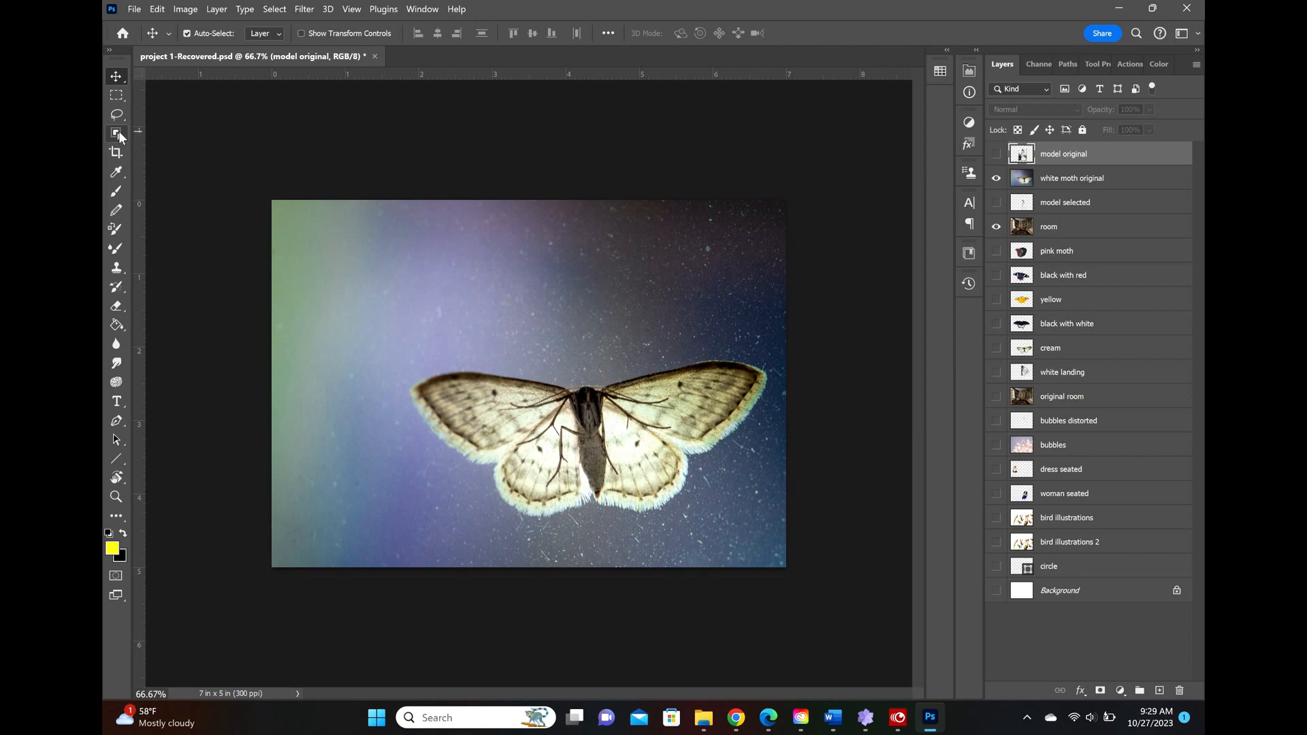
click(119, 131)
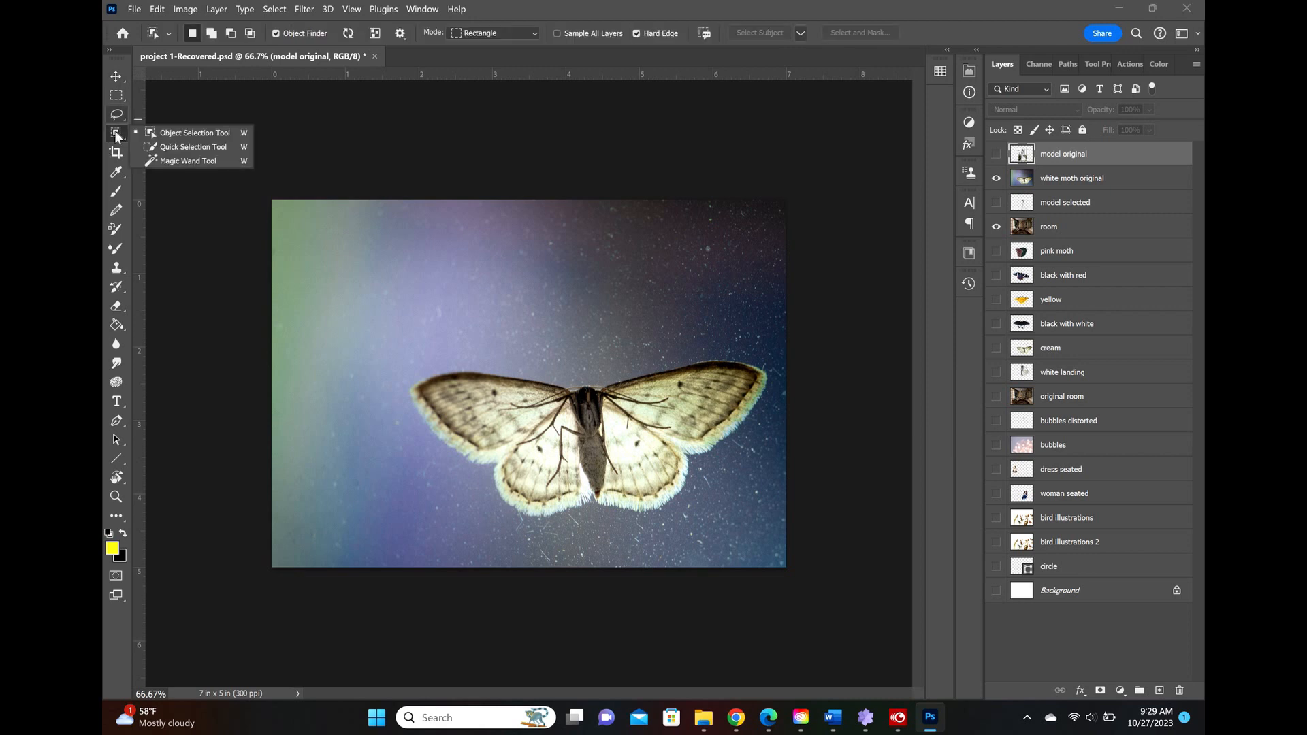
click(116, 133)
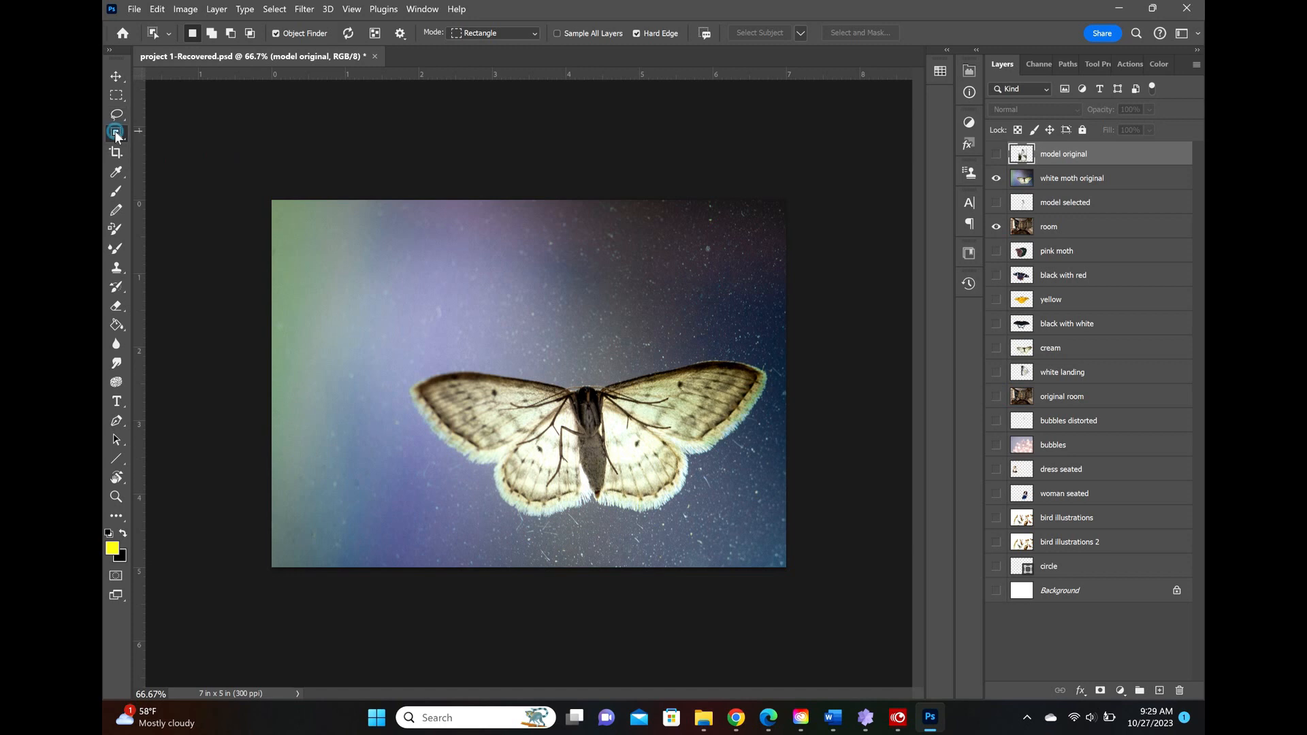
drag(394, 343, 779, 529)
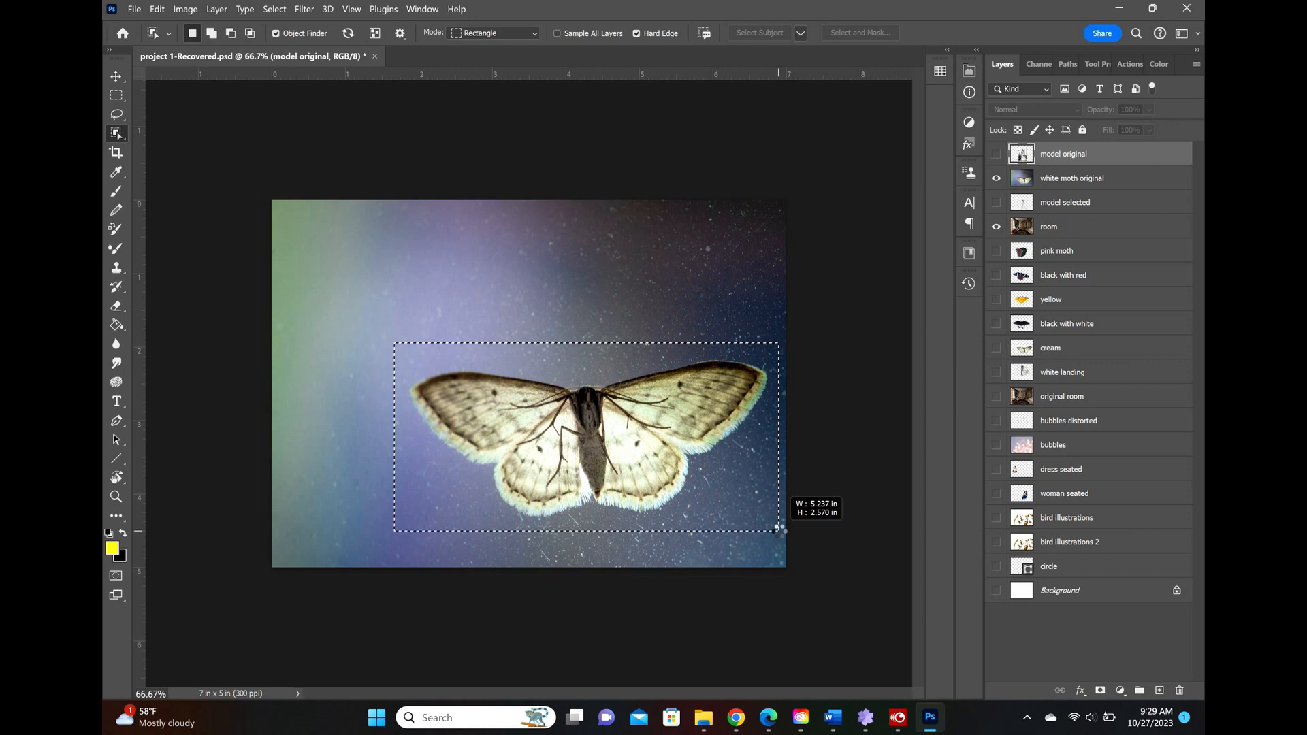
drag(781, 529, 775, 530)
drag(780, 530, 780, 530)
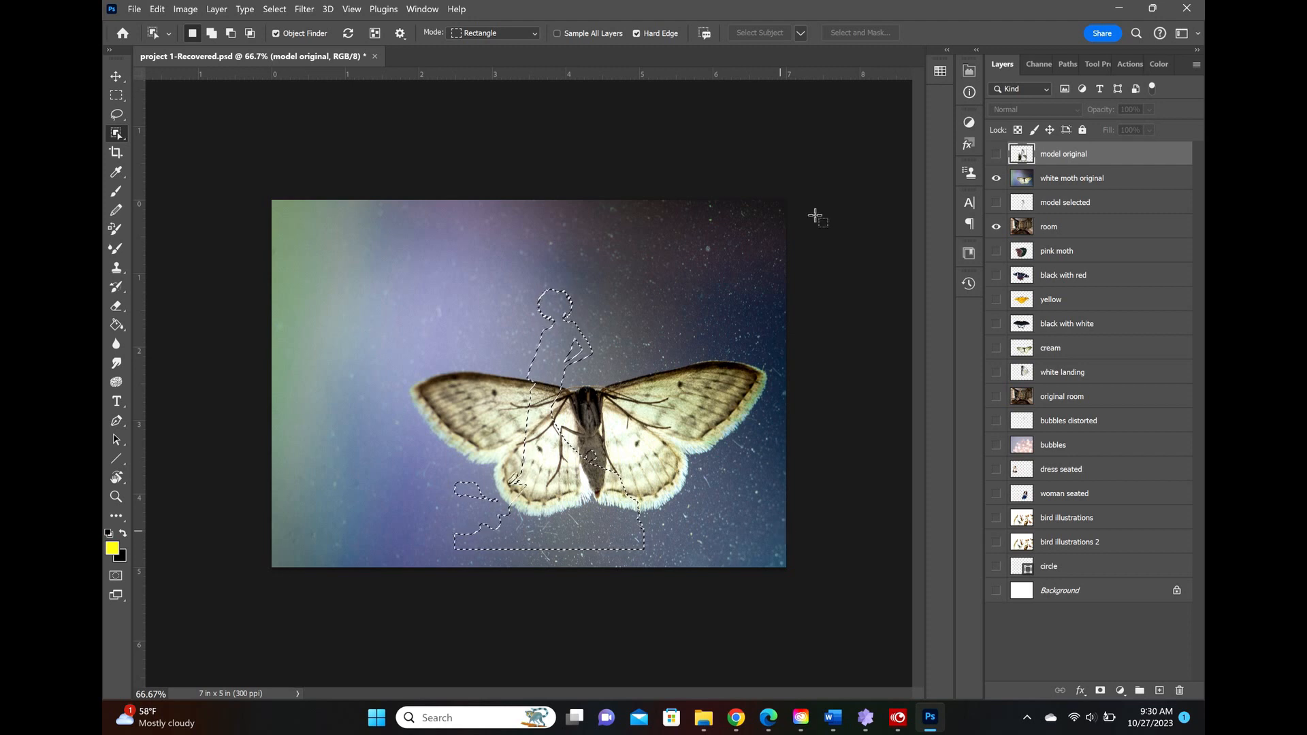
With model original shown and the white moth hidden, invert the selection and cut away the model photo's background.
click(995, 154)
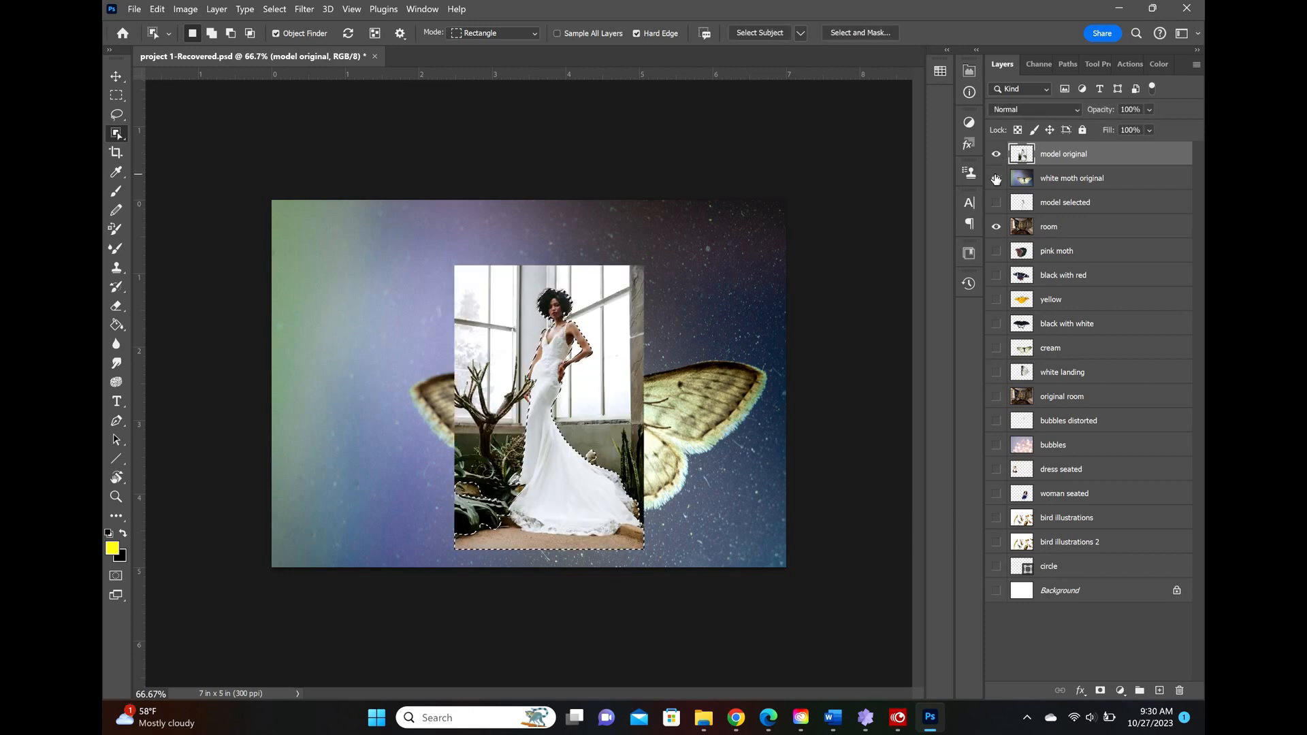
click(996, 178)
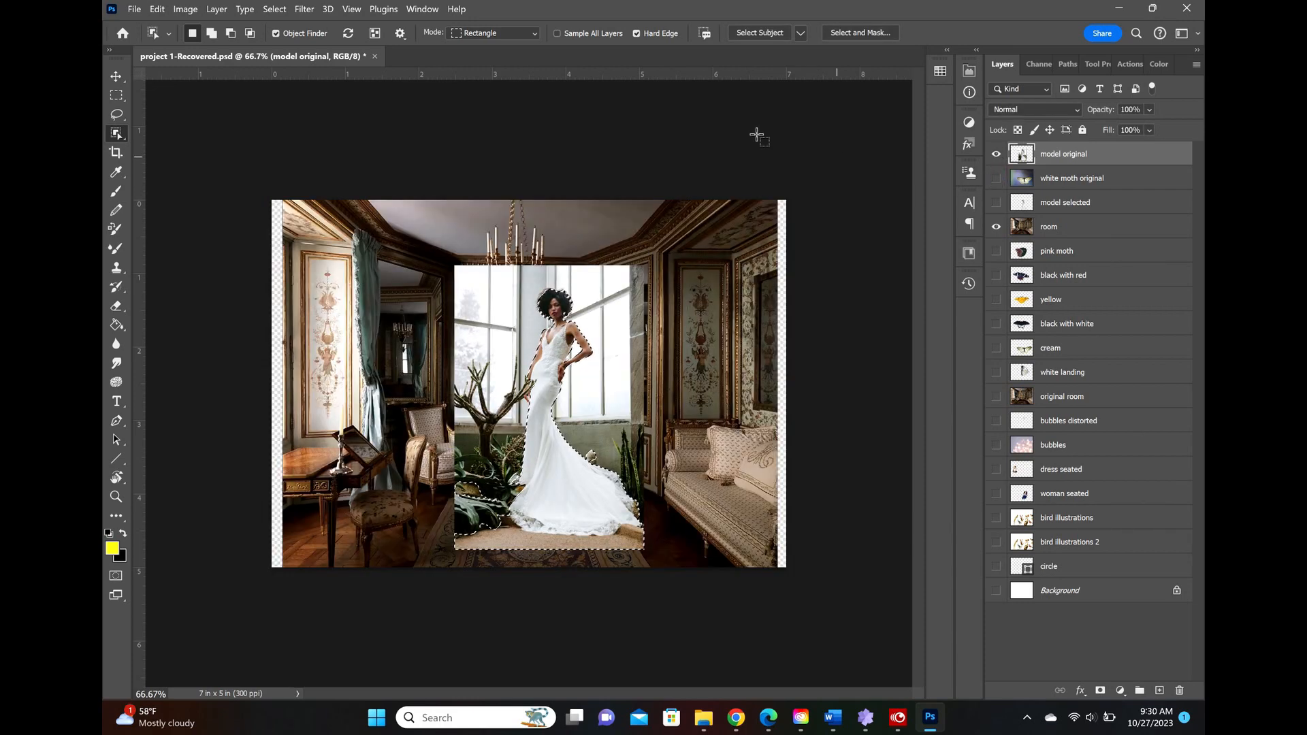
click(274, 9)
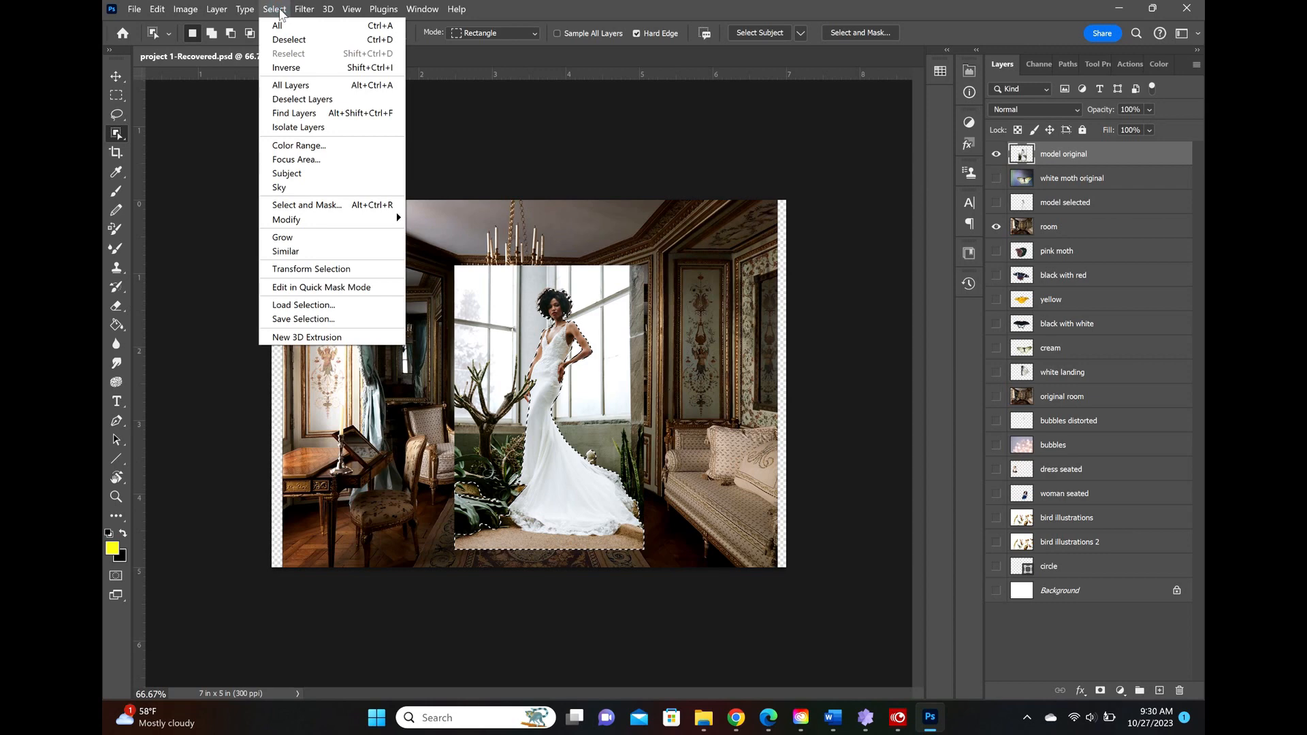
click(286, 68)
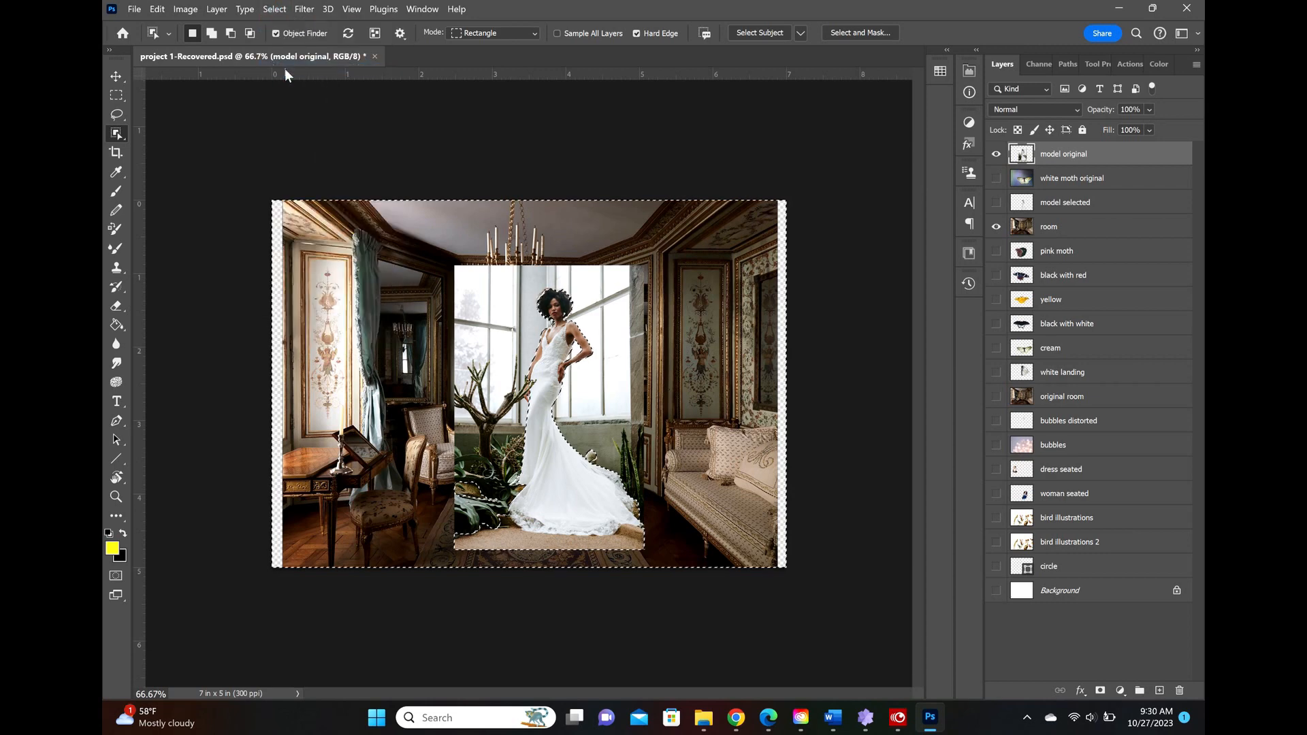
click(157, 9)
click(167, 90)
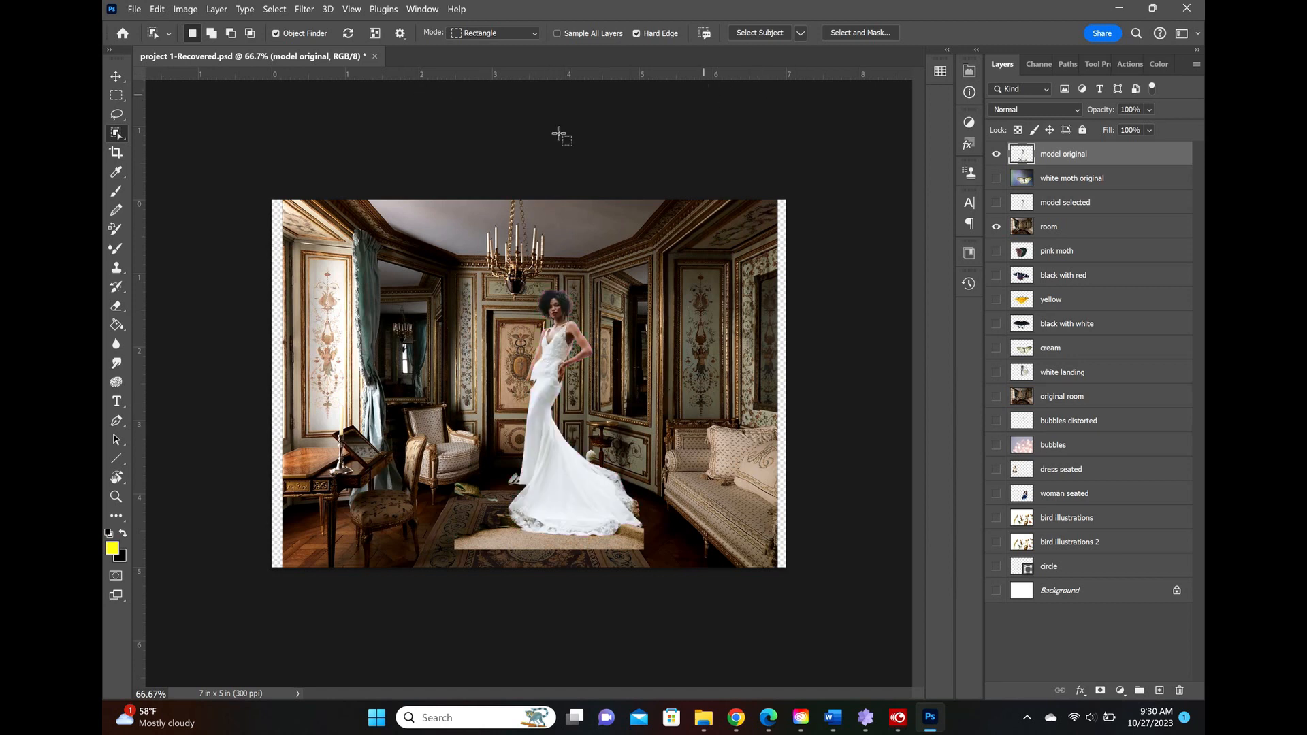
Move the cut-out model slightly lower onto the rug, and switch the visible layer from model original to model selected.
click(115, 77)
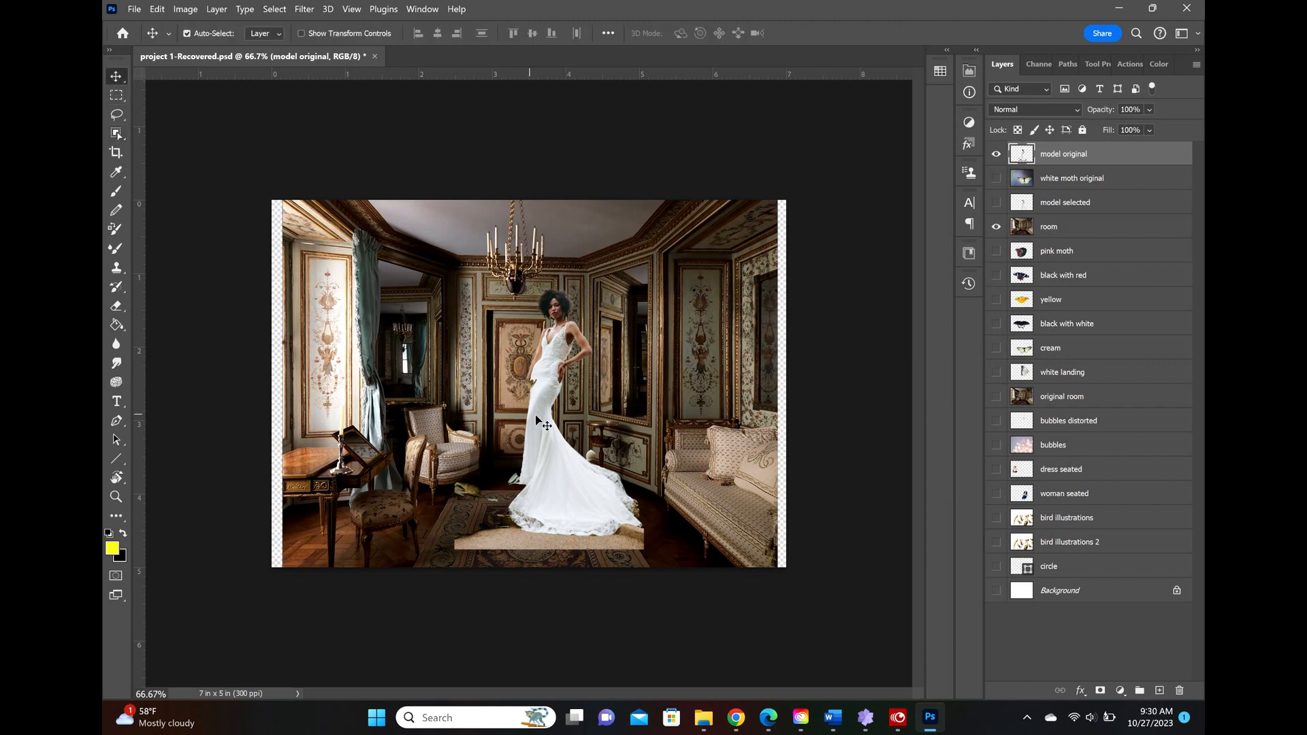
drag(535, 416, 528, 447)
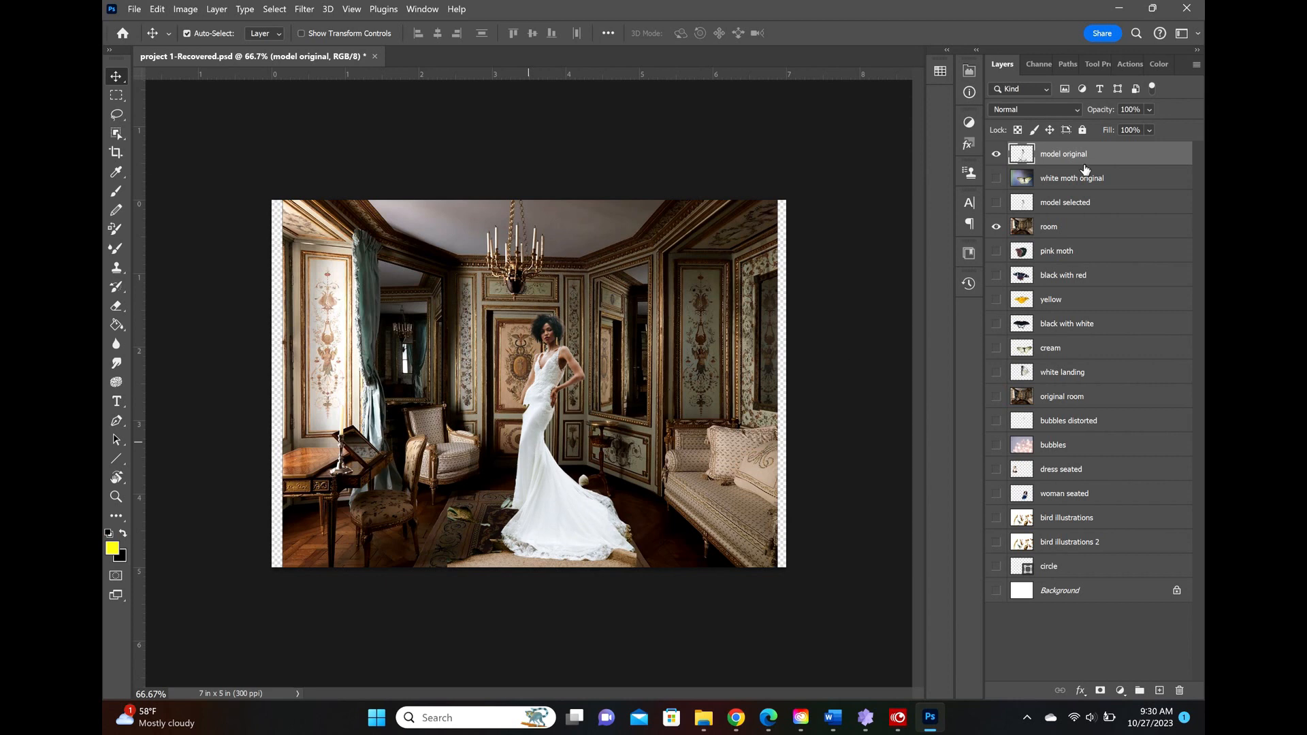
click(996, 155)
click(997, 204)
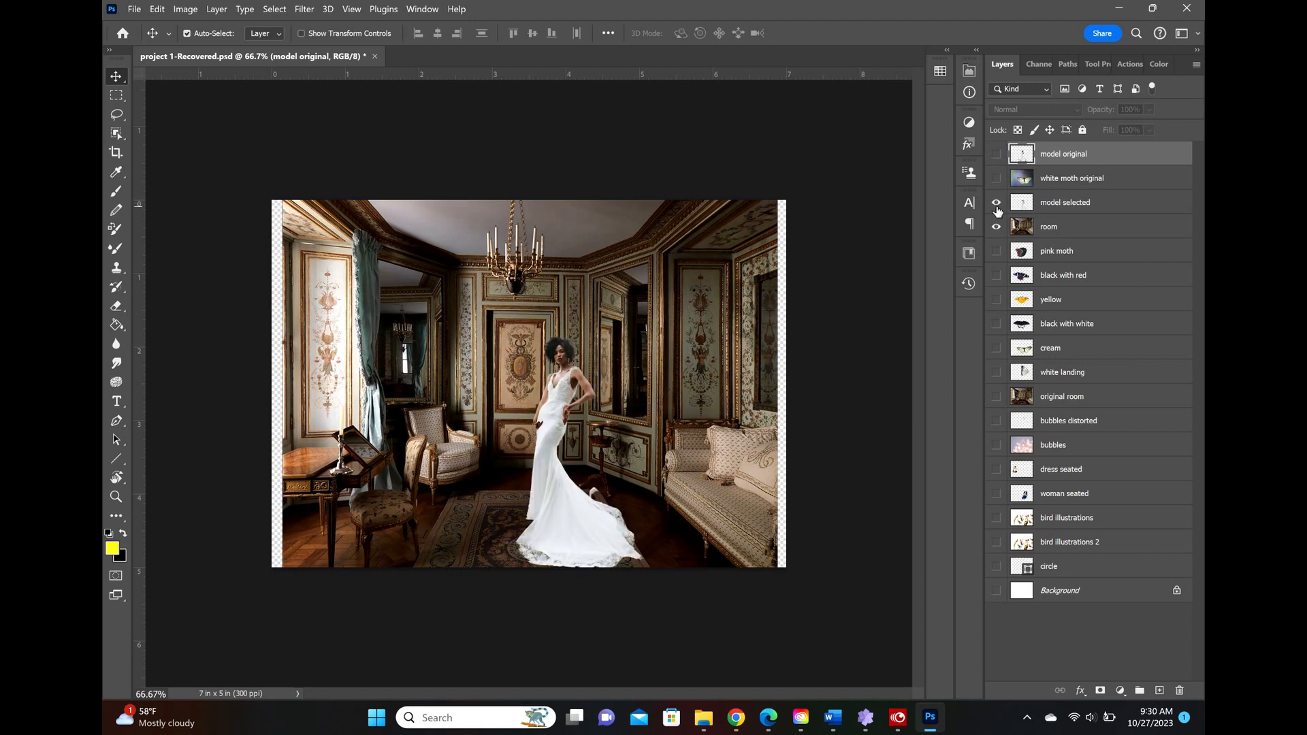
Set up the Healing Brush on the model selected layer with a 23 px size and place it over the dress below the waist.
click(115, 306)
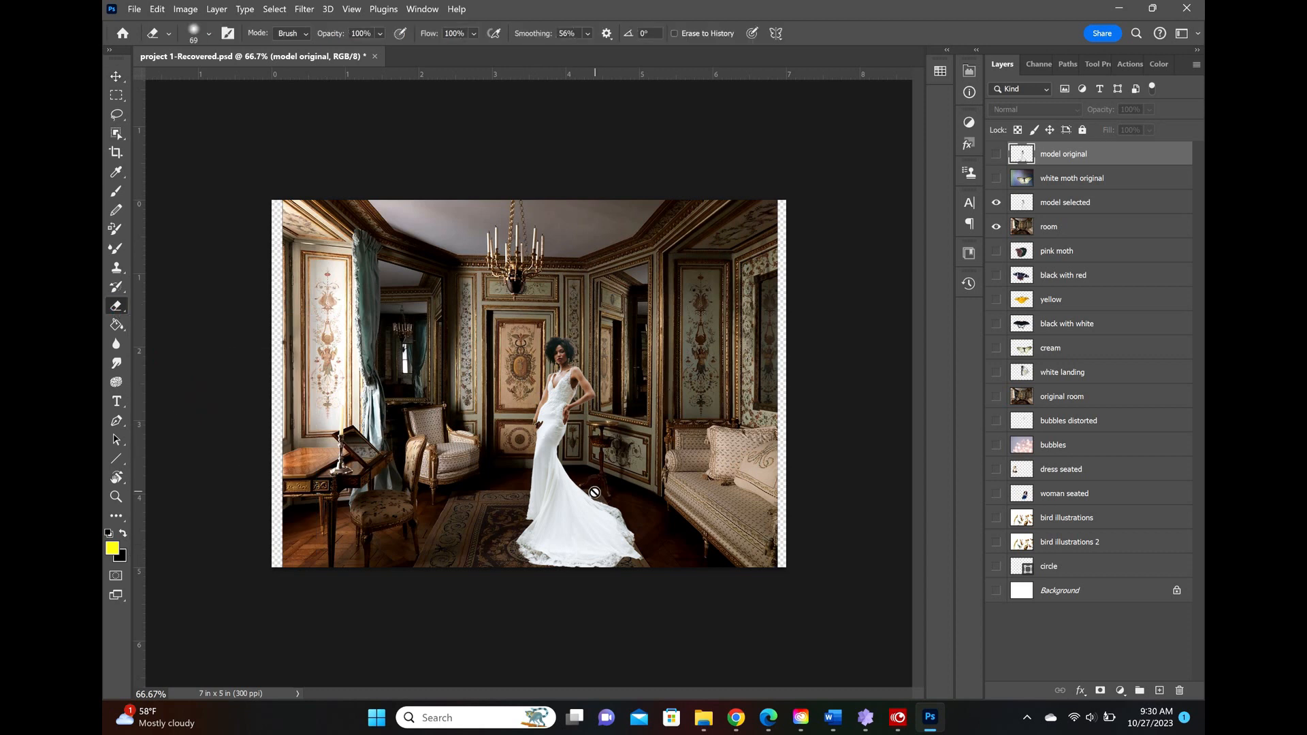
click(1045, 207)
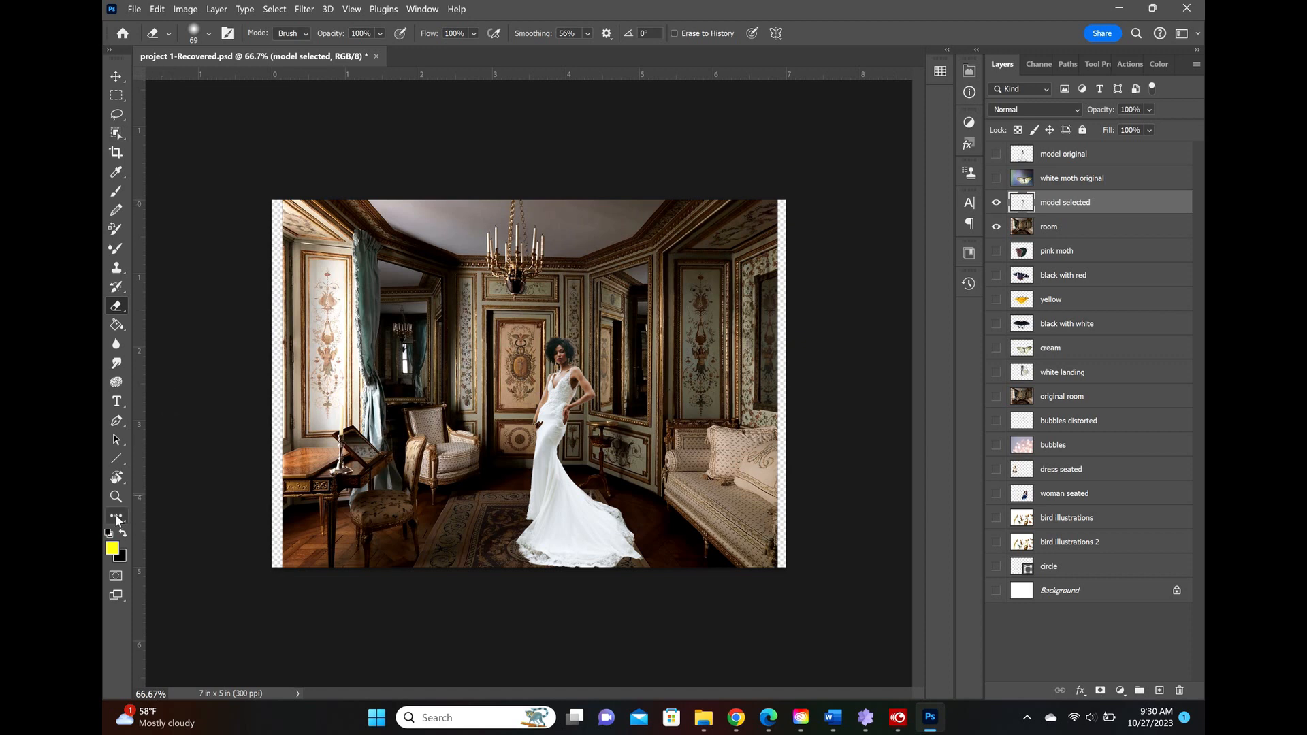
click(115, 513)
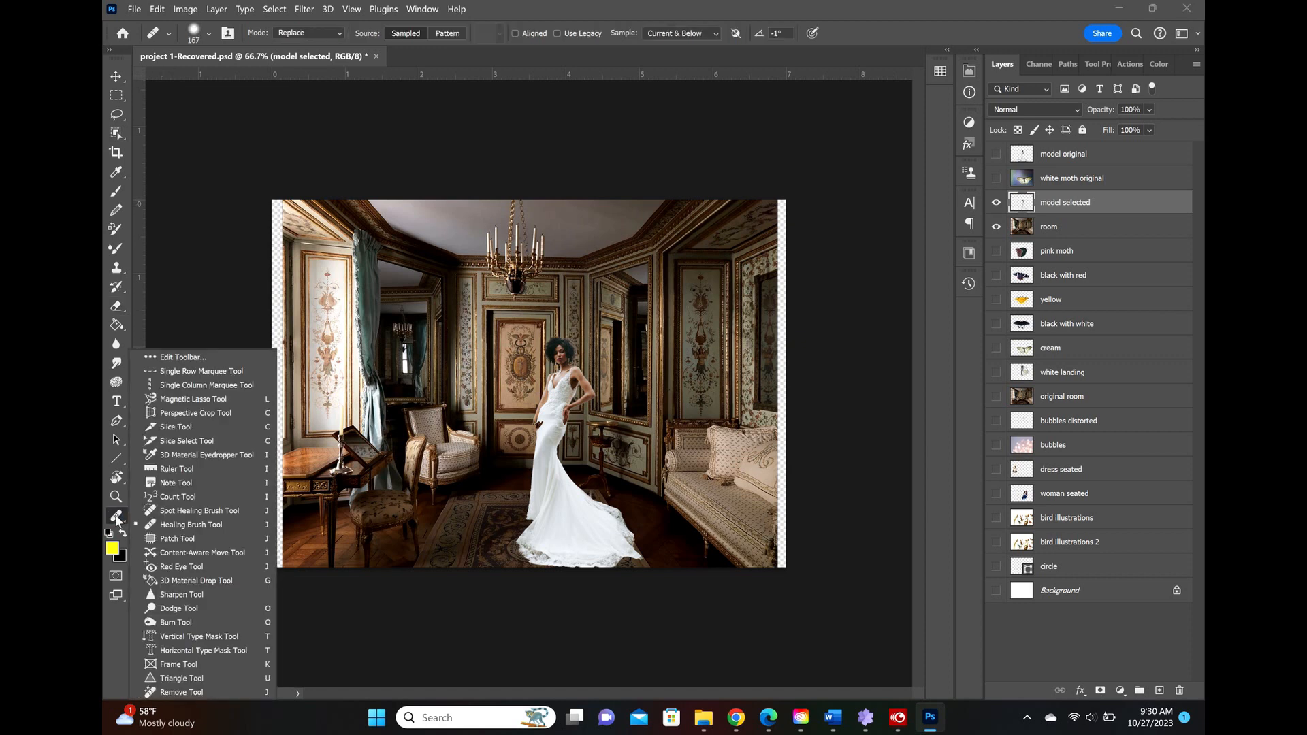
click(178, 526)
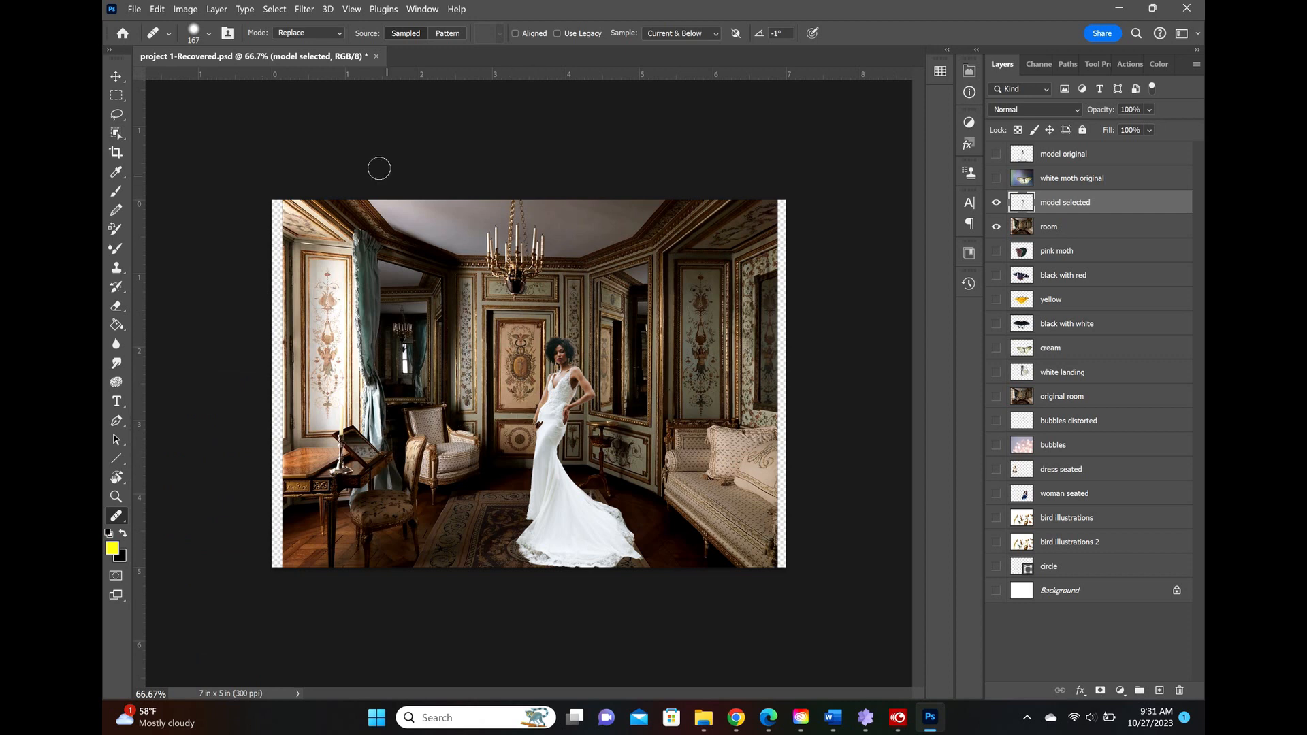
click(209, 34)
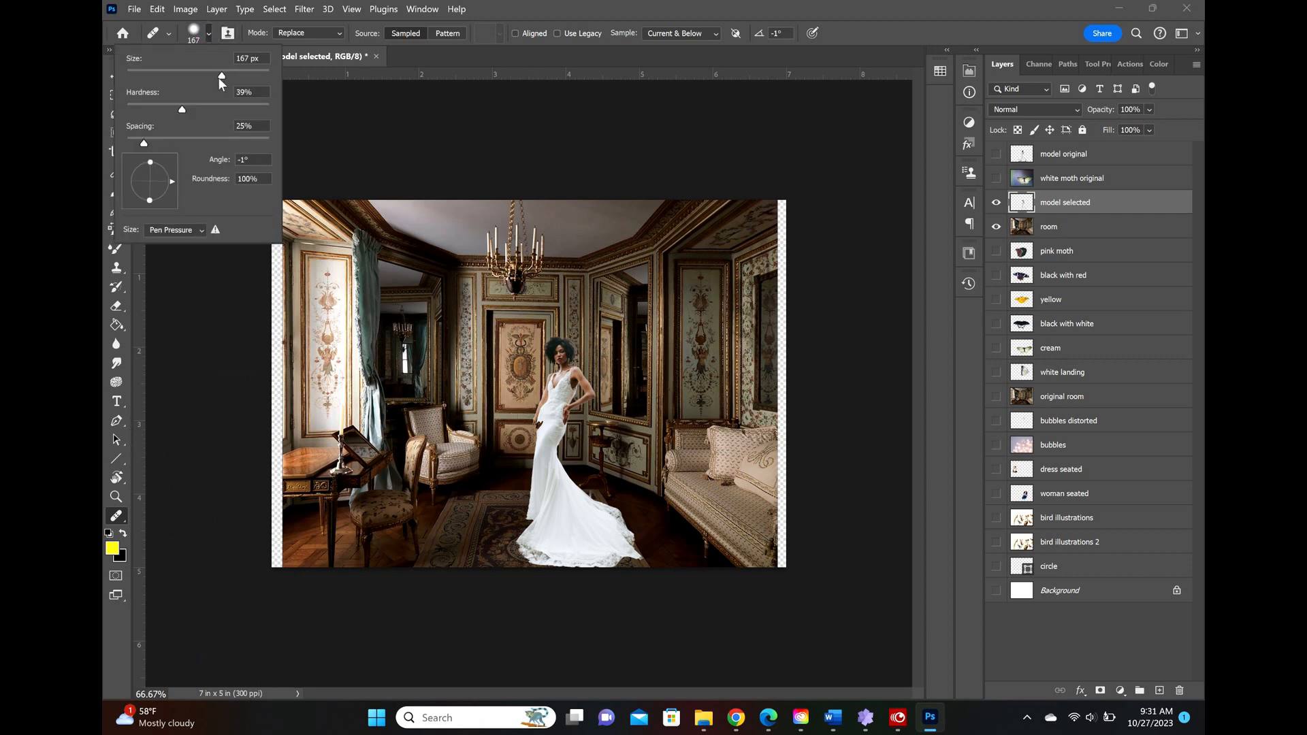
drag(220, 76, 141, 74)
click(551, 422)
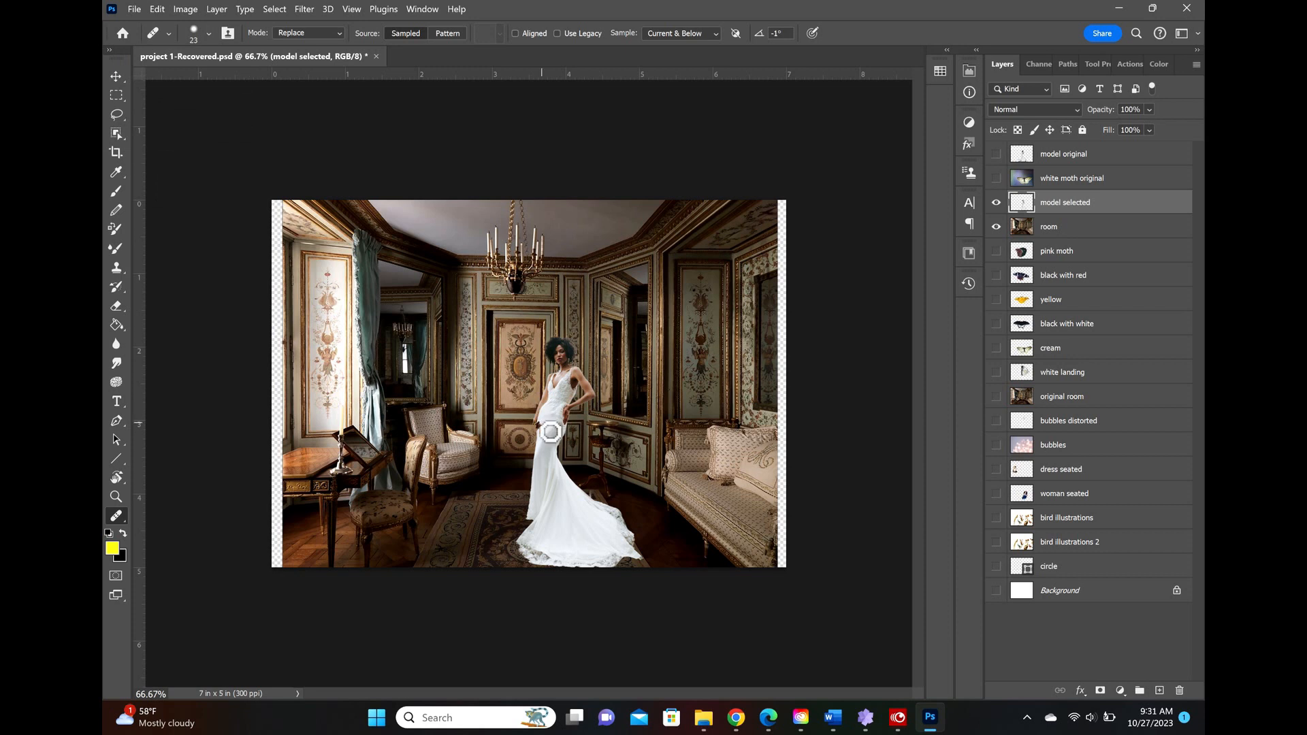
drag(550, 431, 548, 434)
Show and activate the white moth original layer, and select the moth with the Object Selection tool.
click(1075, 185)
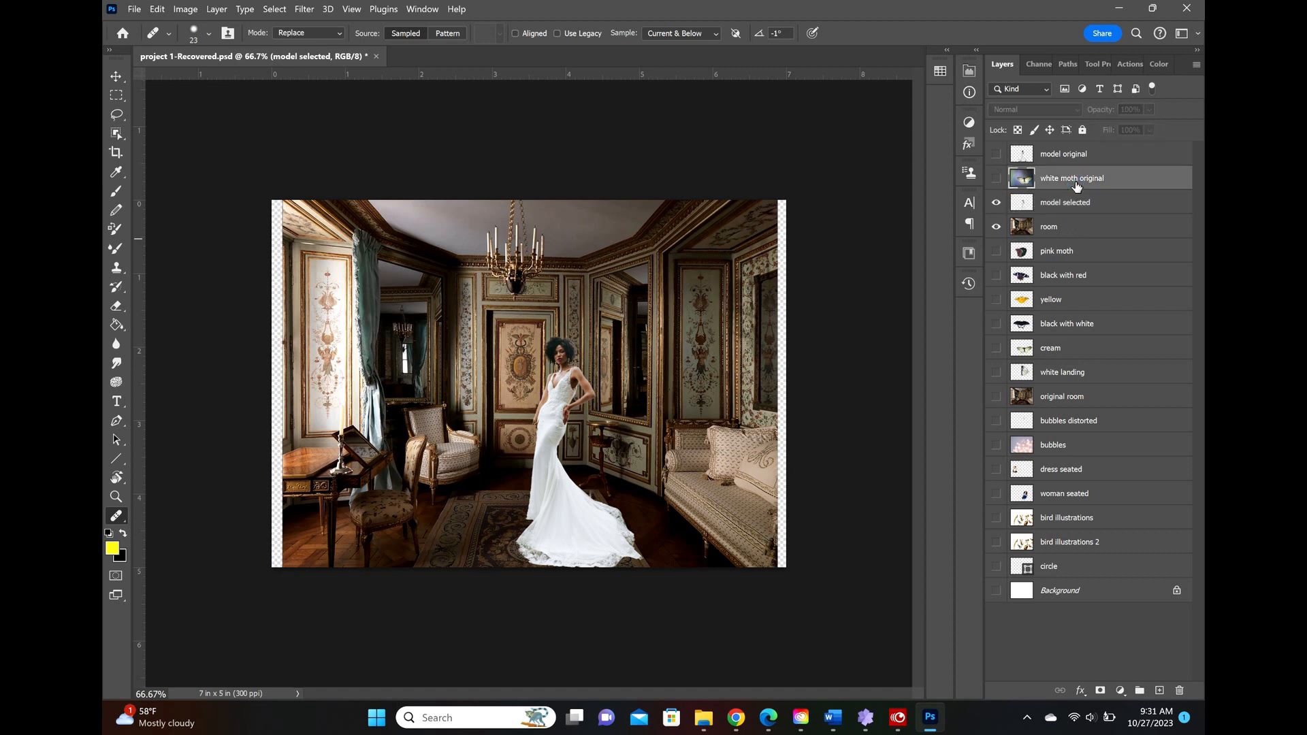
click(996, 181)
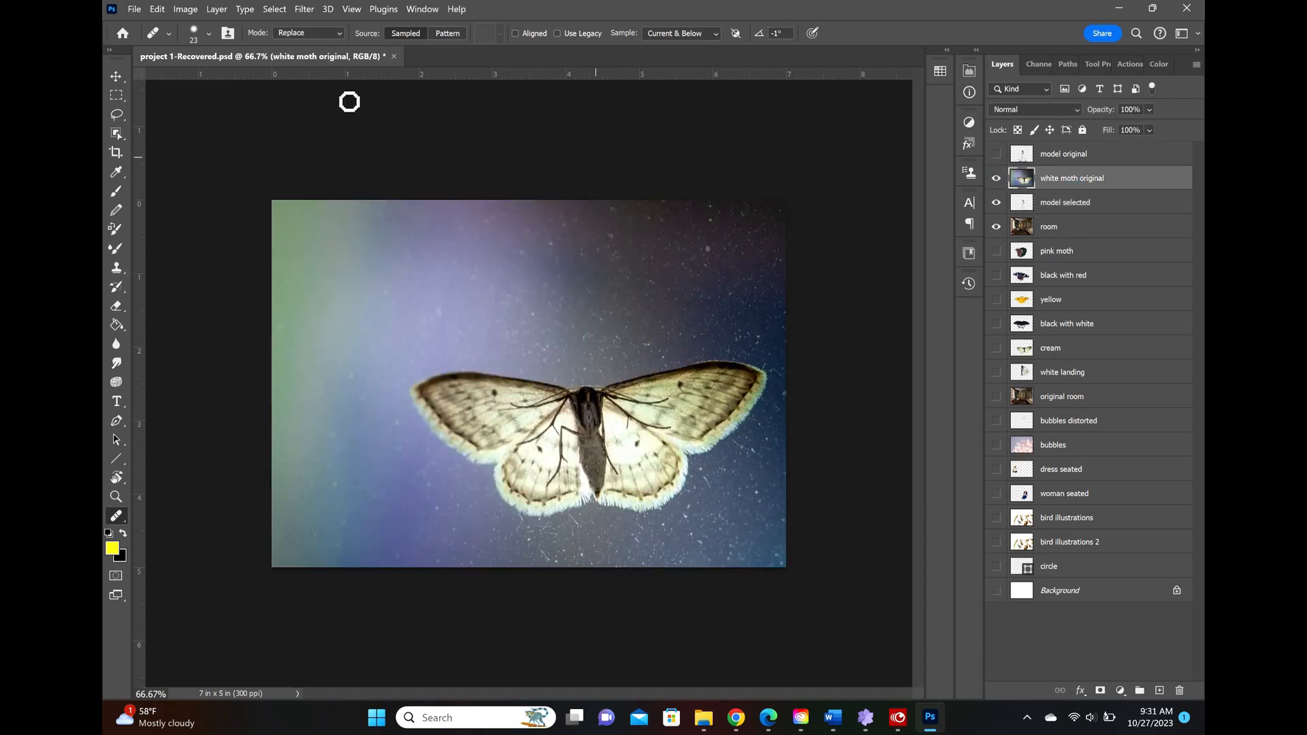
click(274, 9)
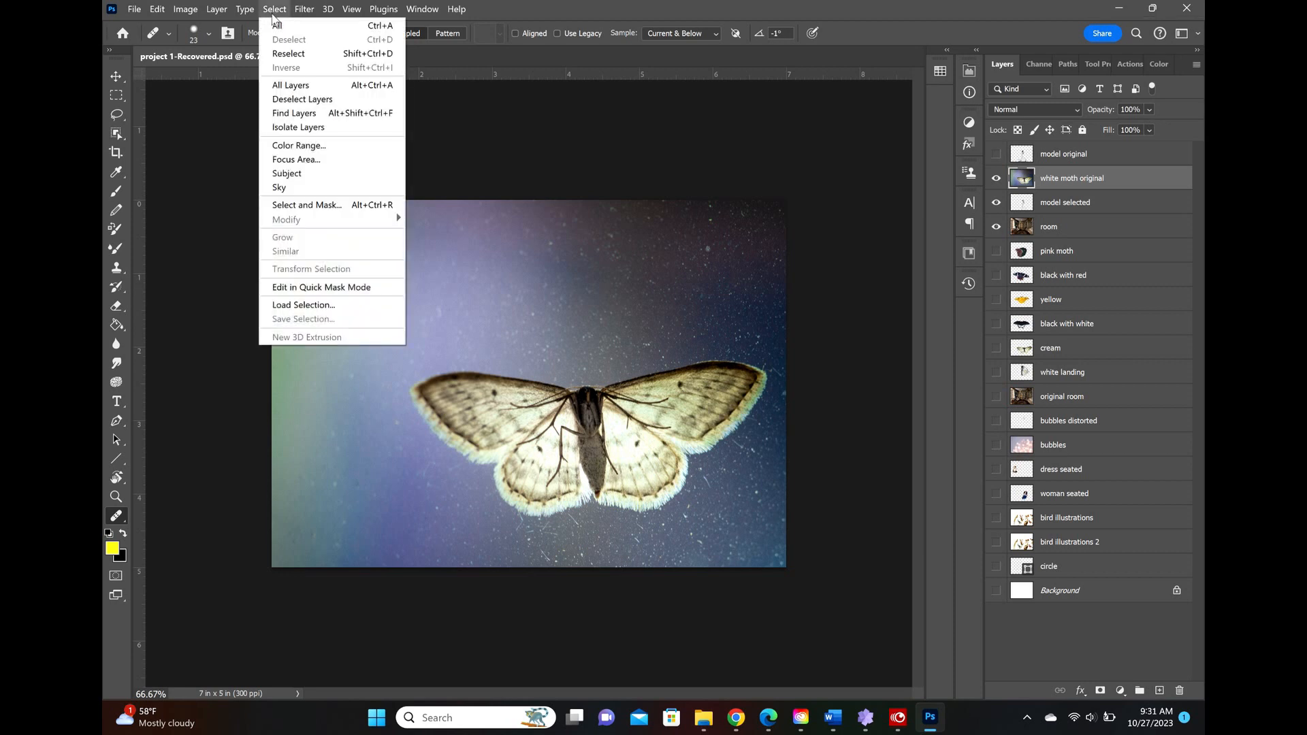
click(560, 132)
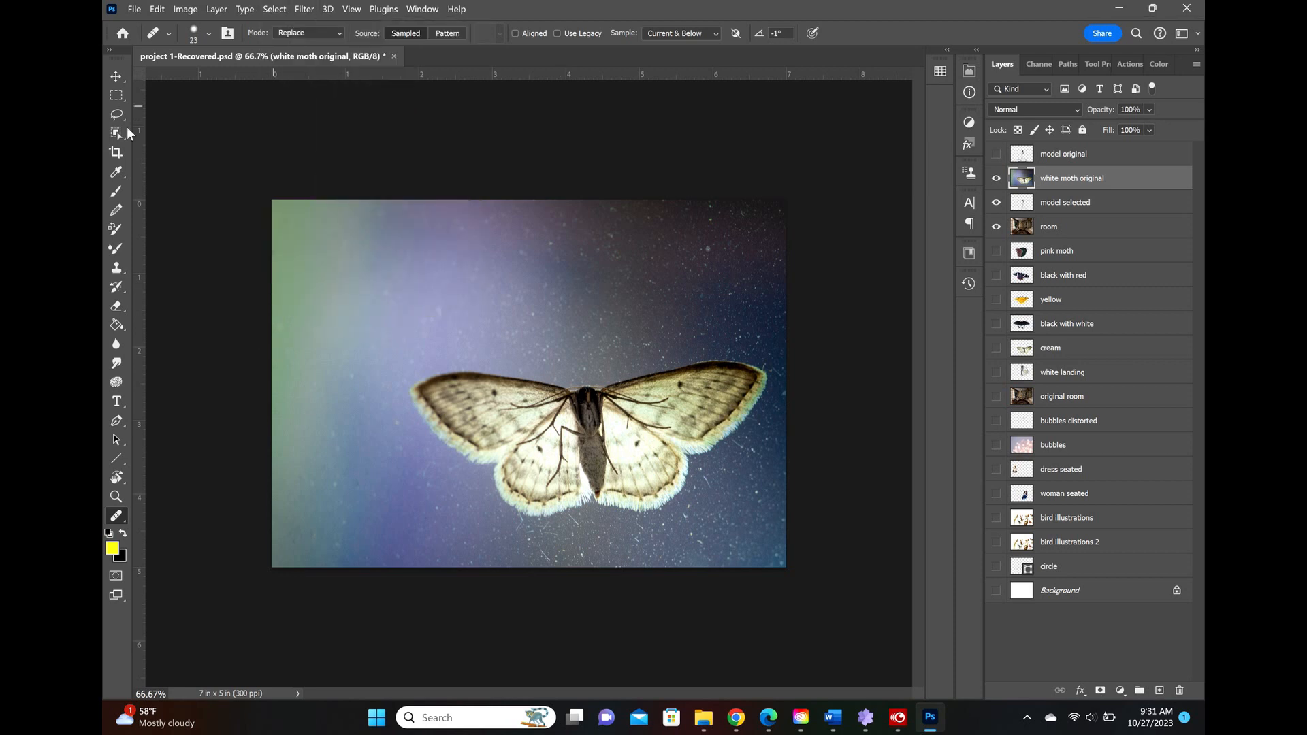
click(117, 134)
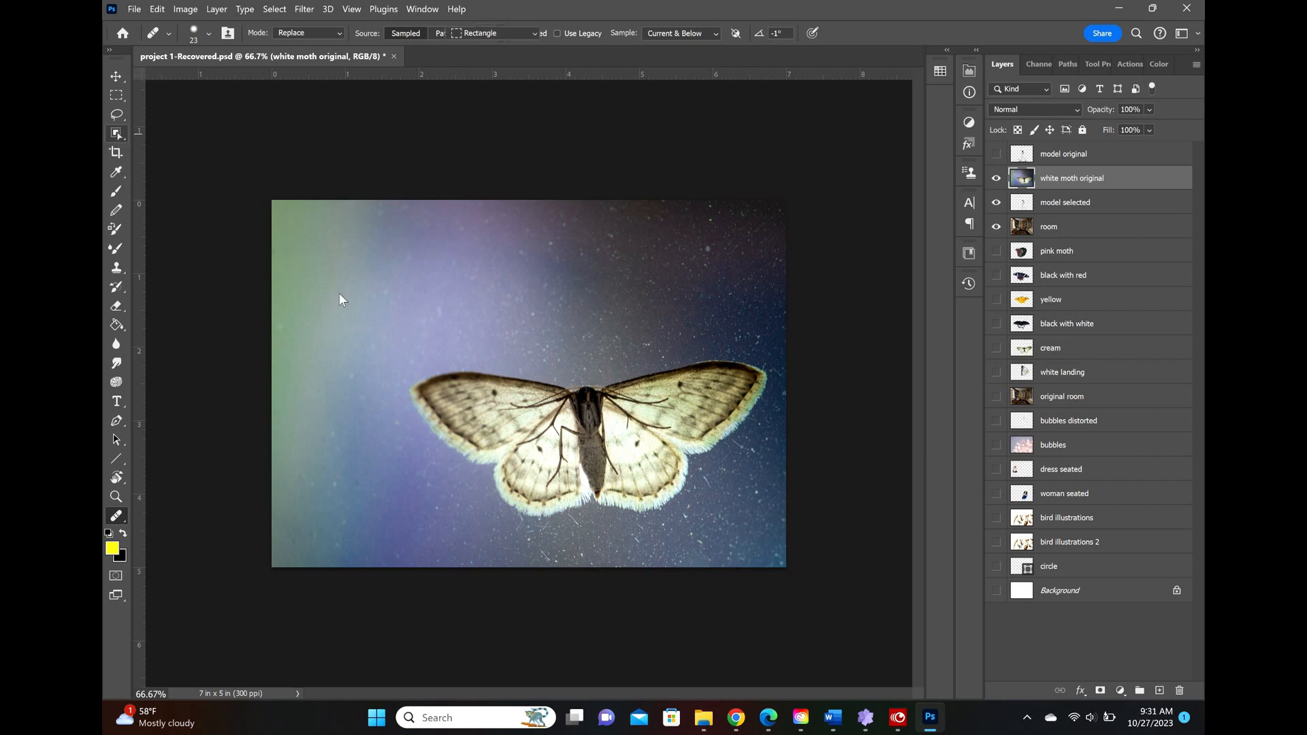
click(379, 335)
drag(468, 414, 778, 542)
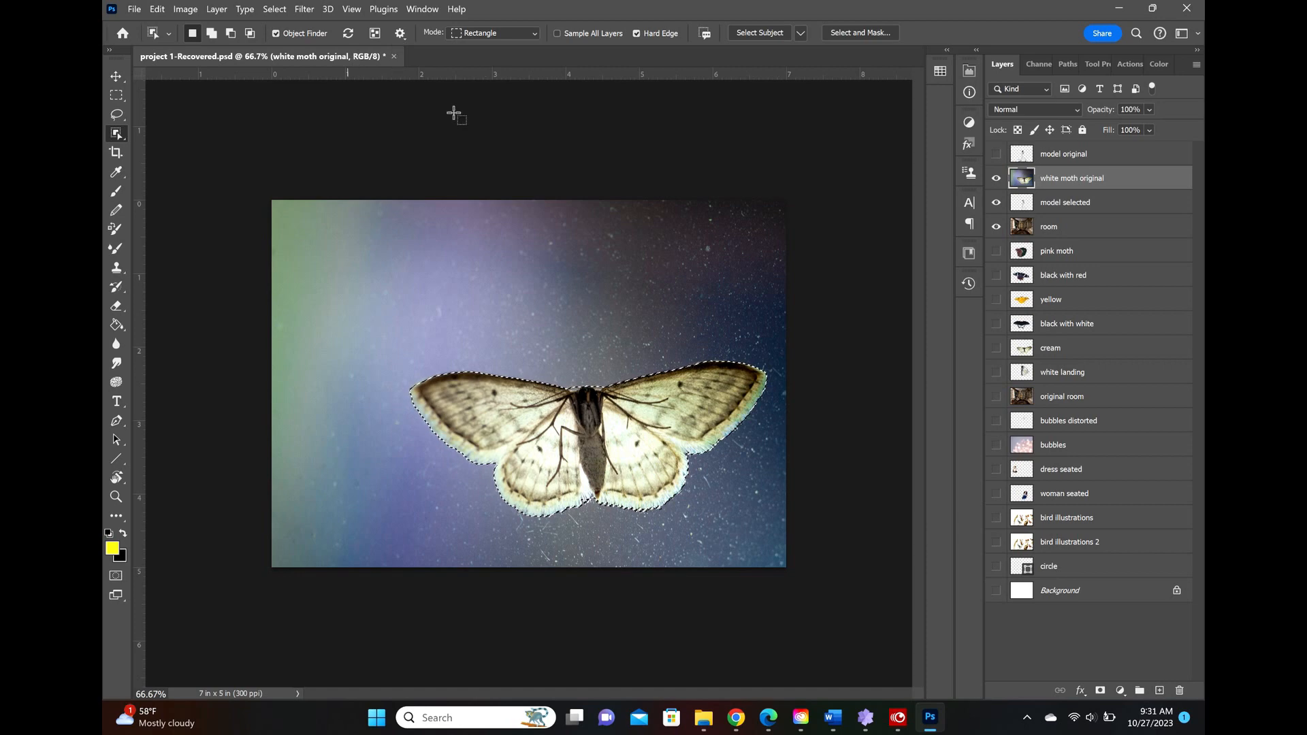
Invert the moth selection and cut away the background of the white moth original layer.
click(275, 9)
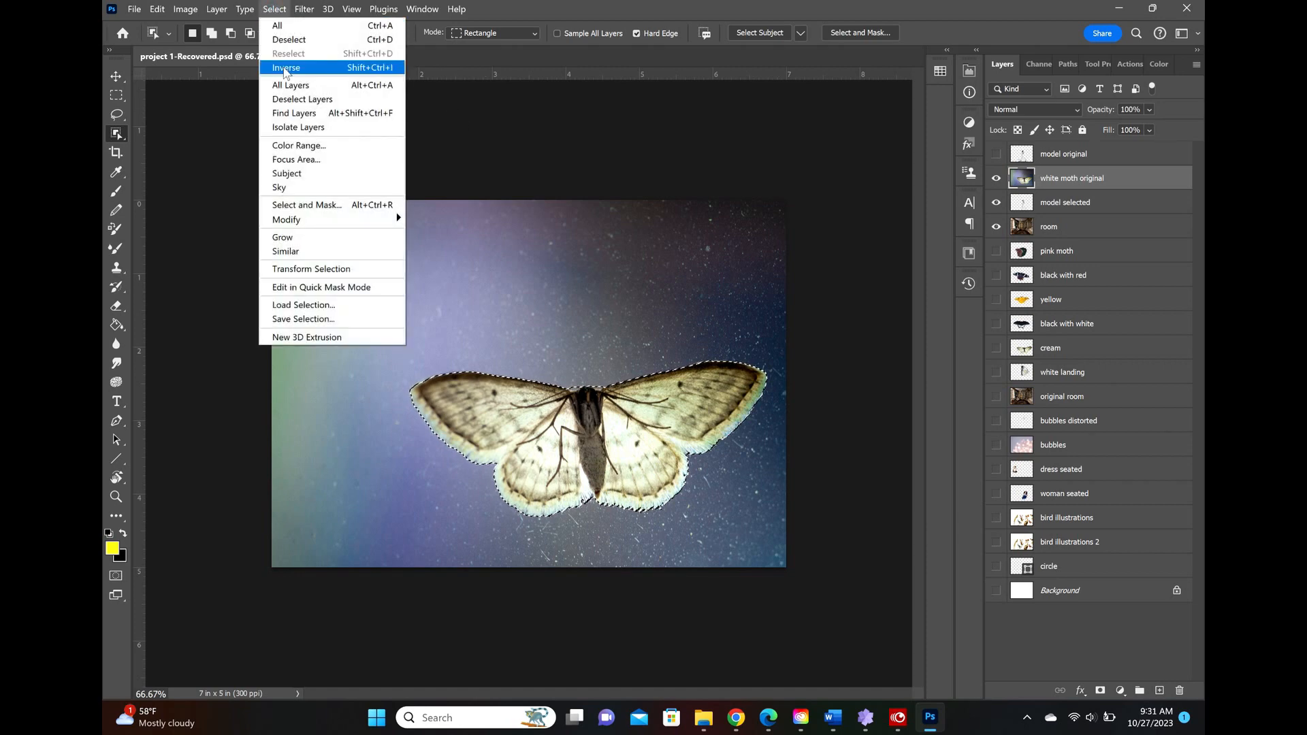
click(286, 67)
click(158, 8)
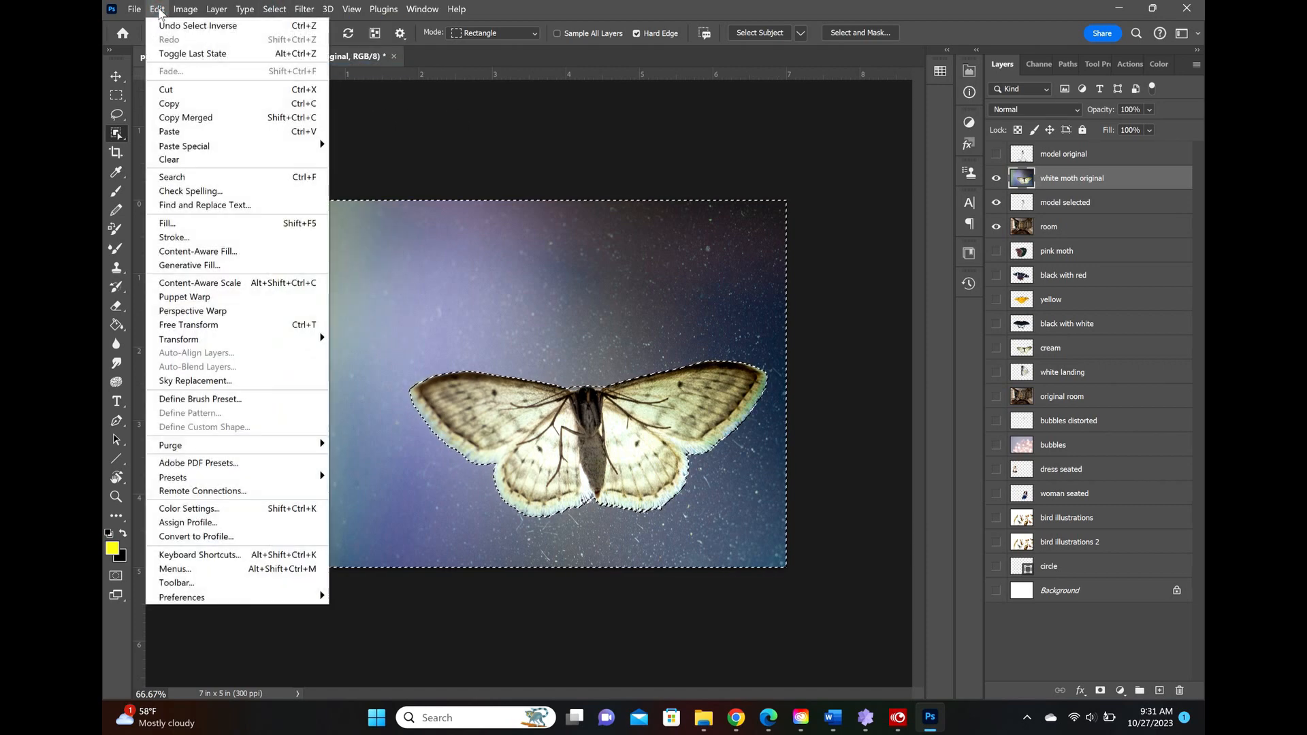
click(170, 90)
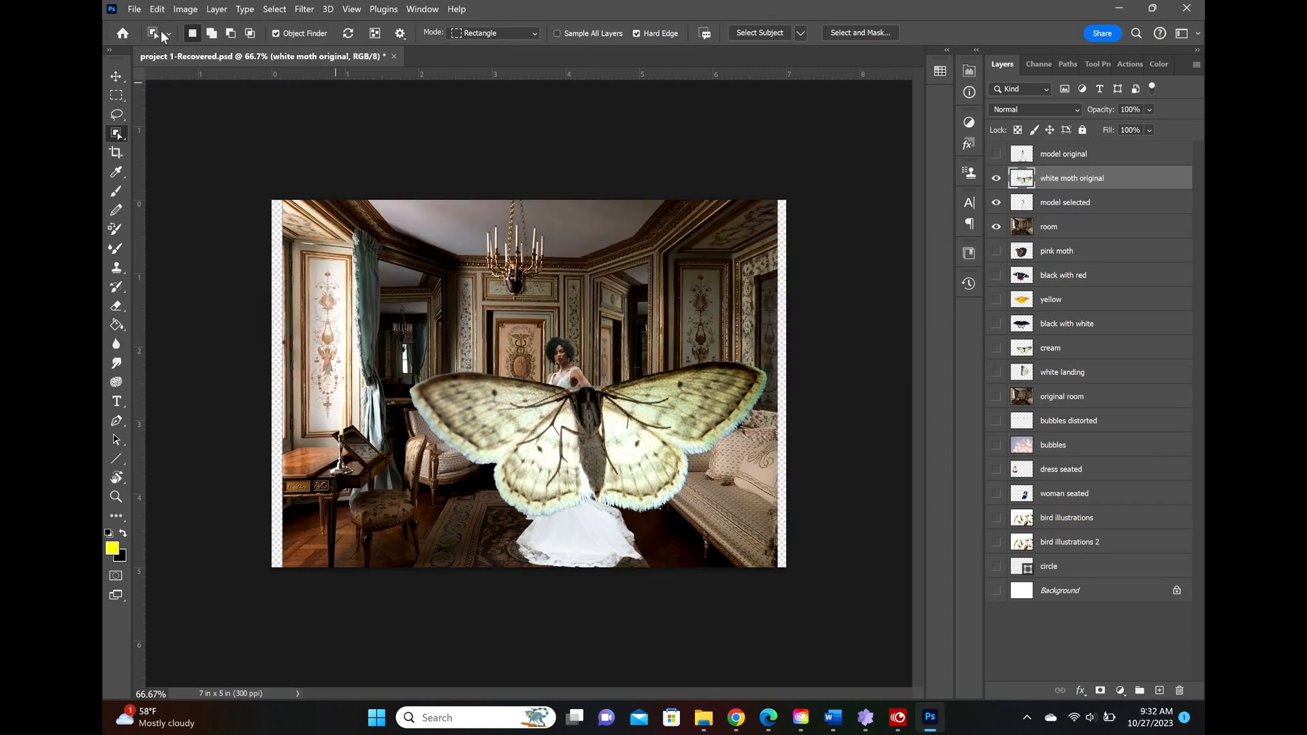
Scale the white moth original layer to about 63% and move the moth over the model's upper body.
click(158, 10)
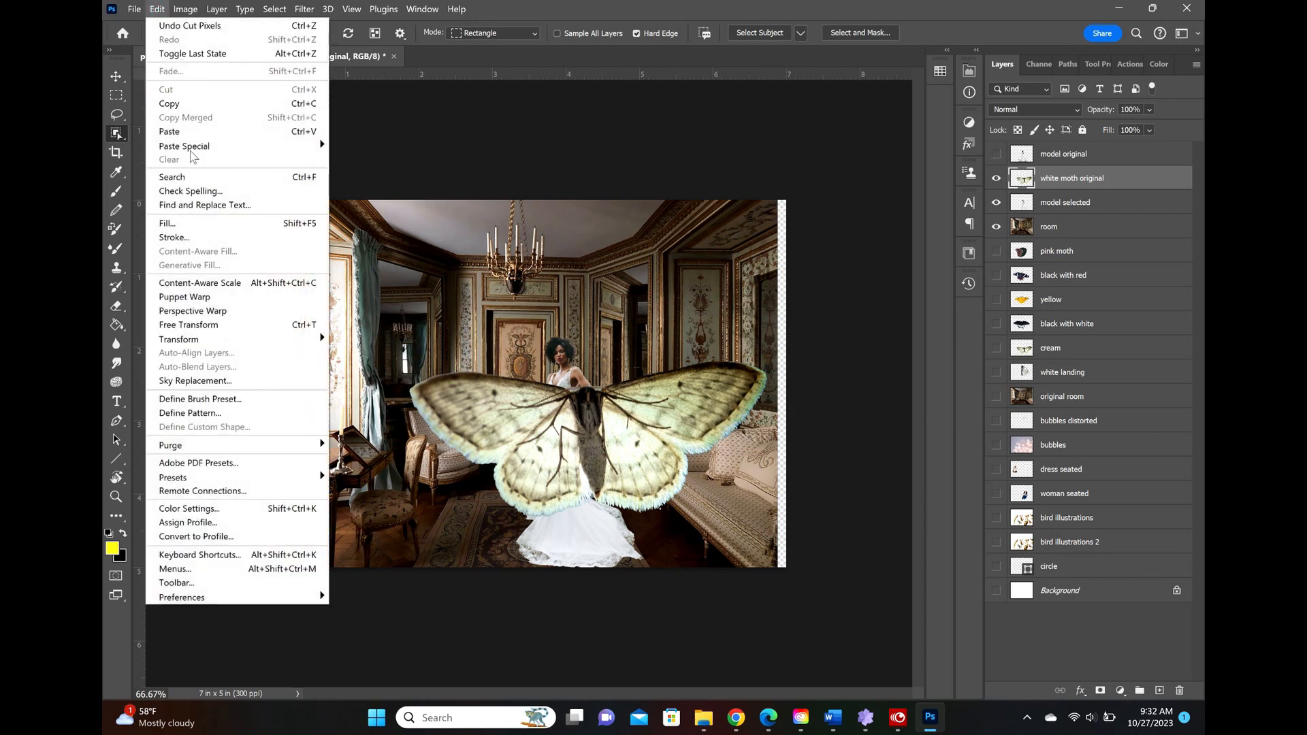
mouse_move(260, 344)
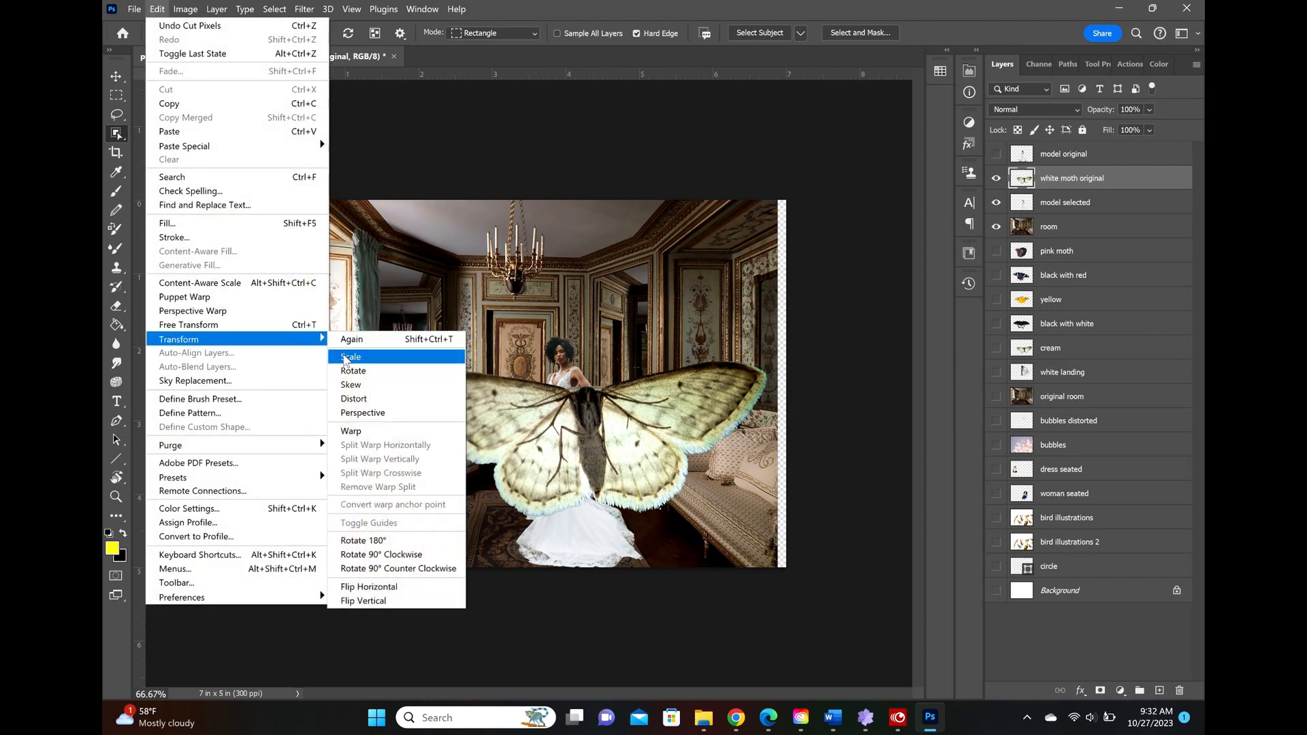
click(347, 358)
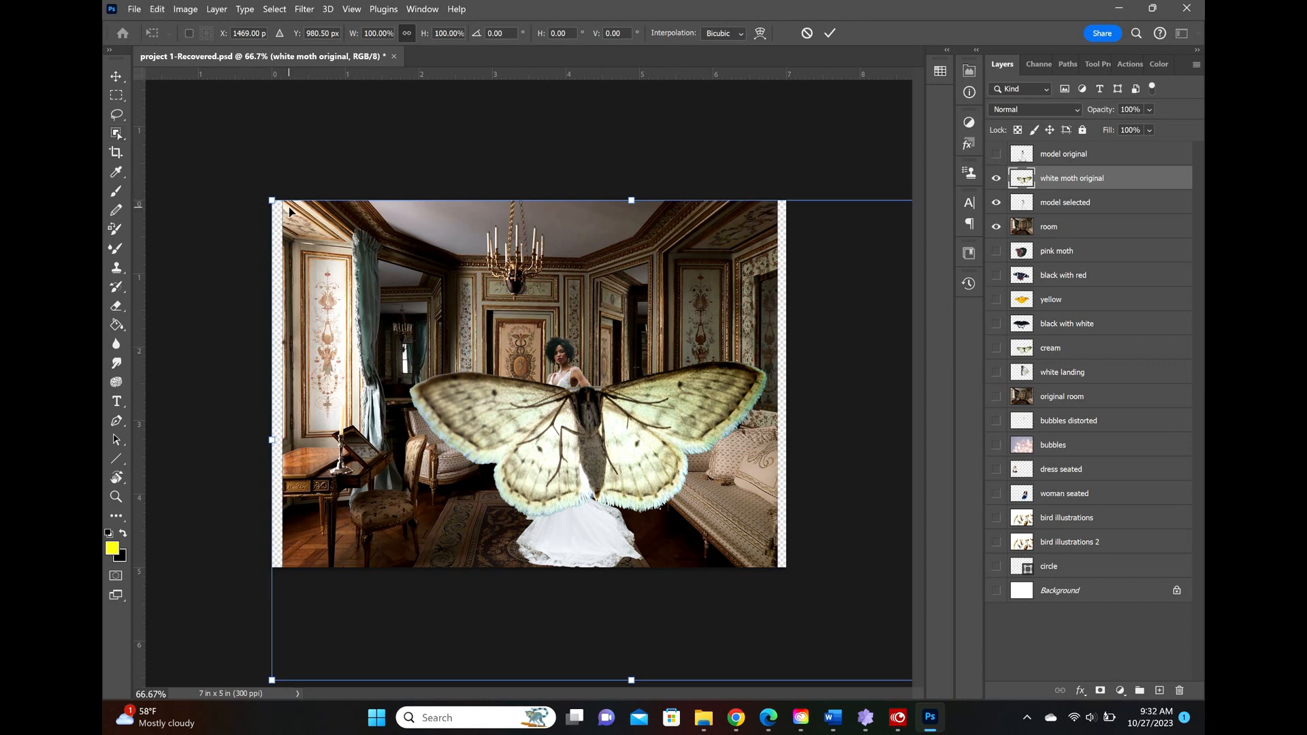
drag(275, 202, 537, 378)
drag(613, 468, 554, 412)
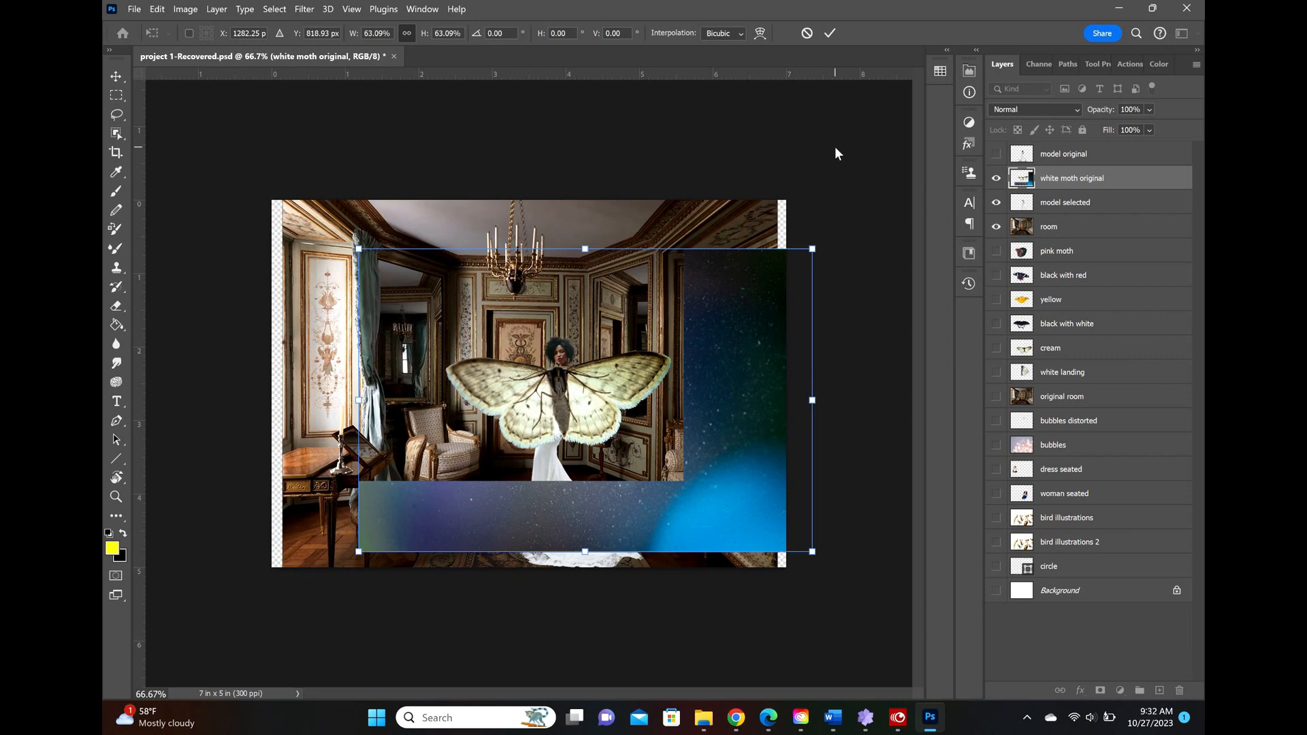
key(Return)
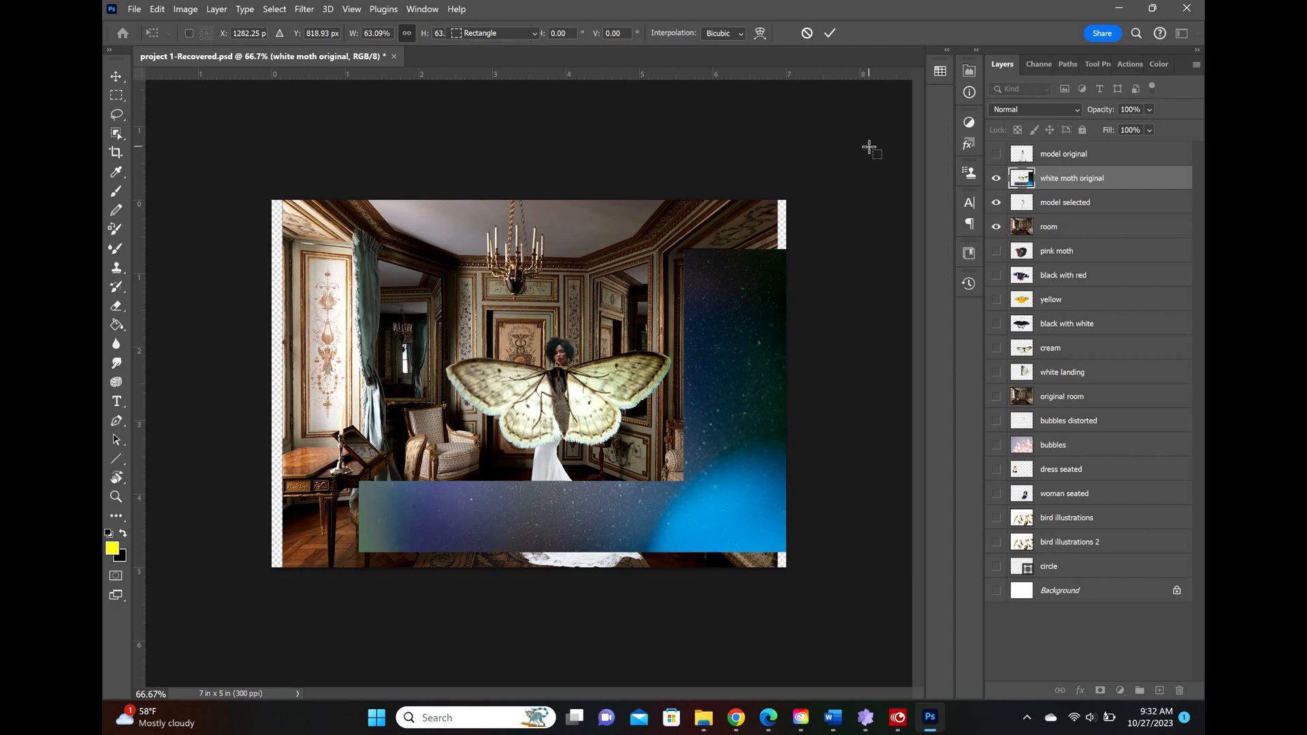
Erase the leftover blue background strips beside and below the moth with a soft round eraser of about 432 px.
key(e)
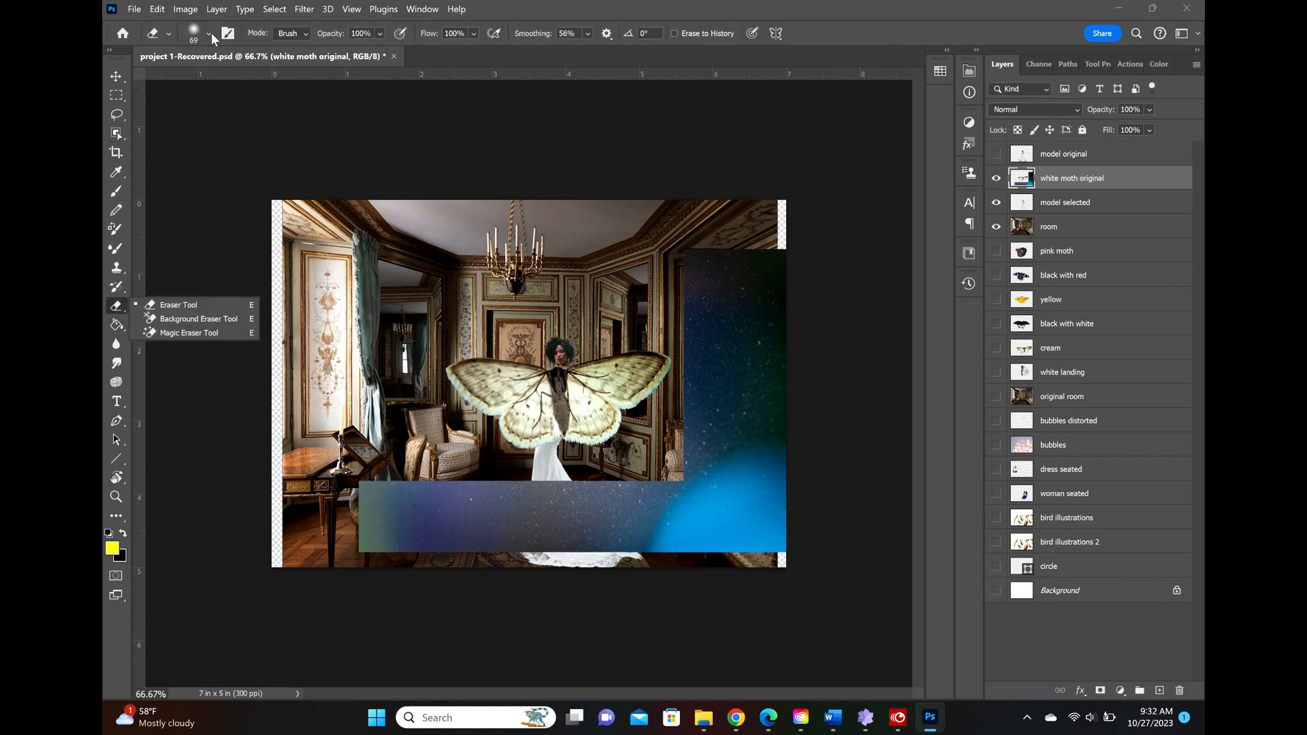
click(209, 34)
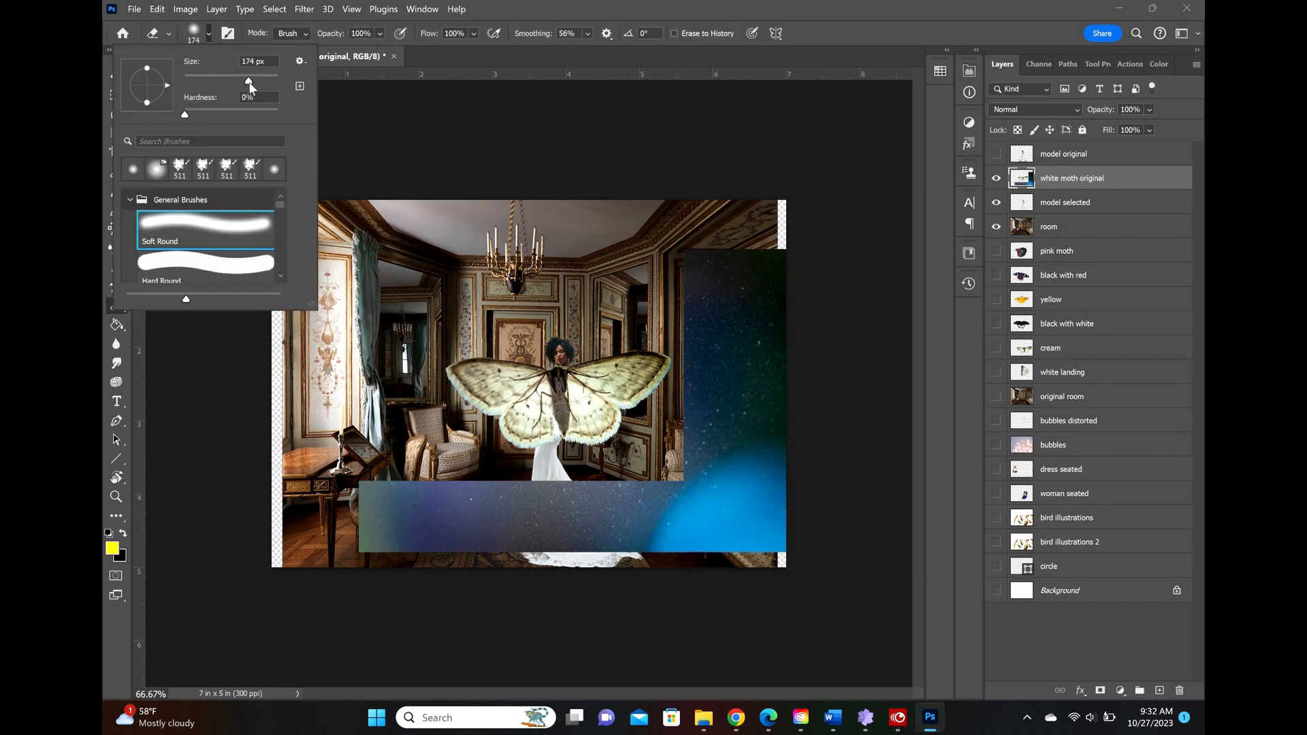
mouse_move(696, 255)
mouse_down()
mouse_move(768, 244)
mouse_move(684, 257)
mouse_move(699, 279)
mouse_move(682, 324)
mouse_move(678, 435)
mouse_move(673, 418)
mouse_move(706, 387)
mouse_move(737, 513)
mouse_move(722, 387)
mouse_move(670, 528)
mouse_move(673, 473)
mouse_move(262, 472)
mouse_move(309, 539)
mouse_move(885, 504)
mouse_up()
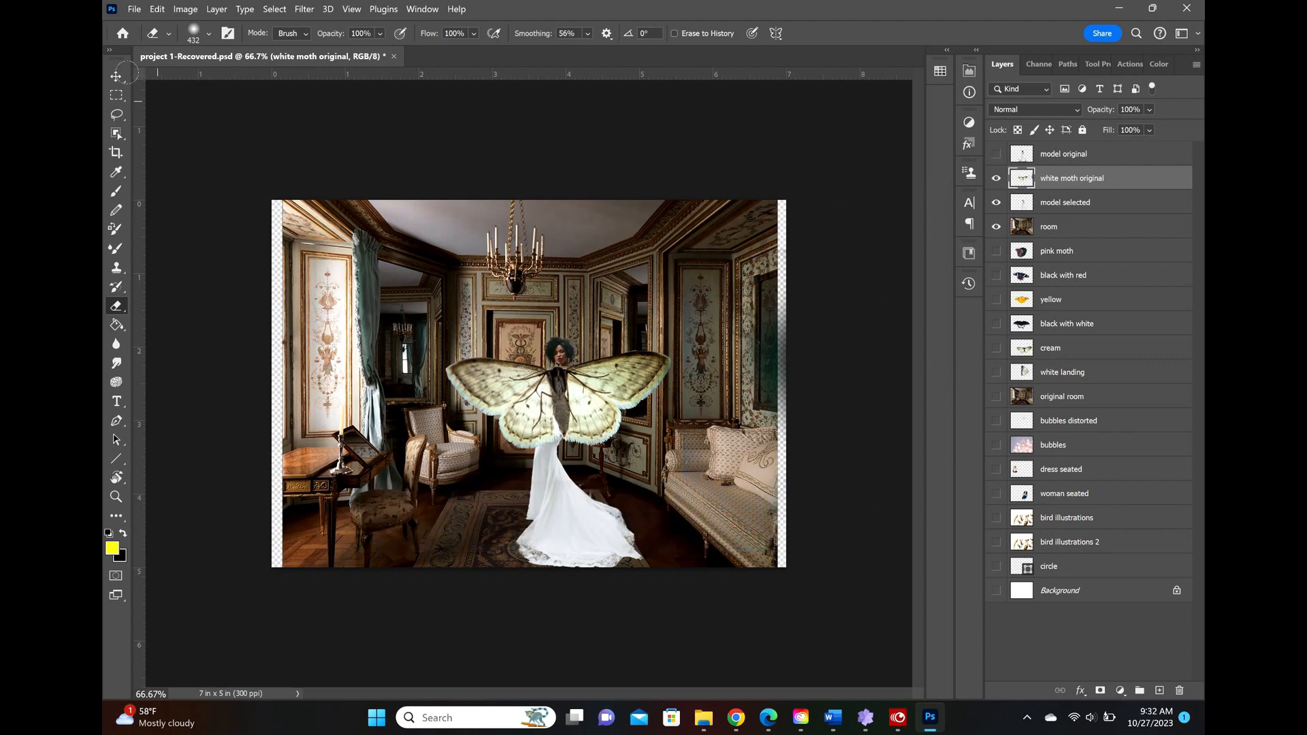
Rotate the white moth clockwise and reposition it over the model's upper body.
click(157, 9)
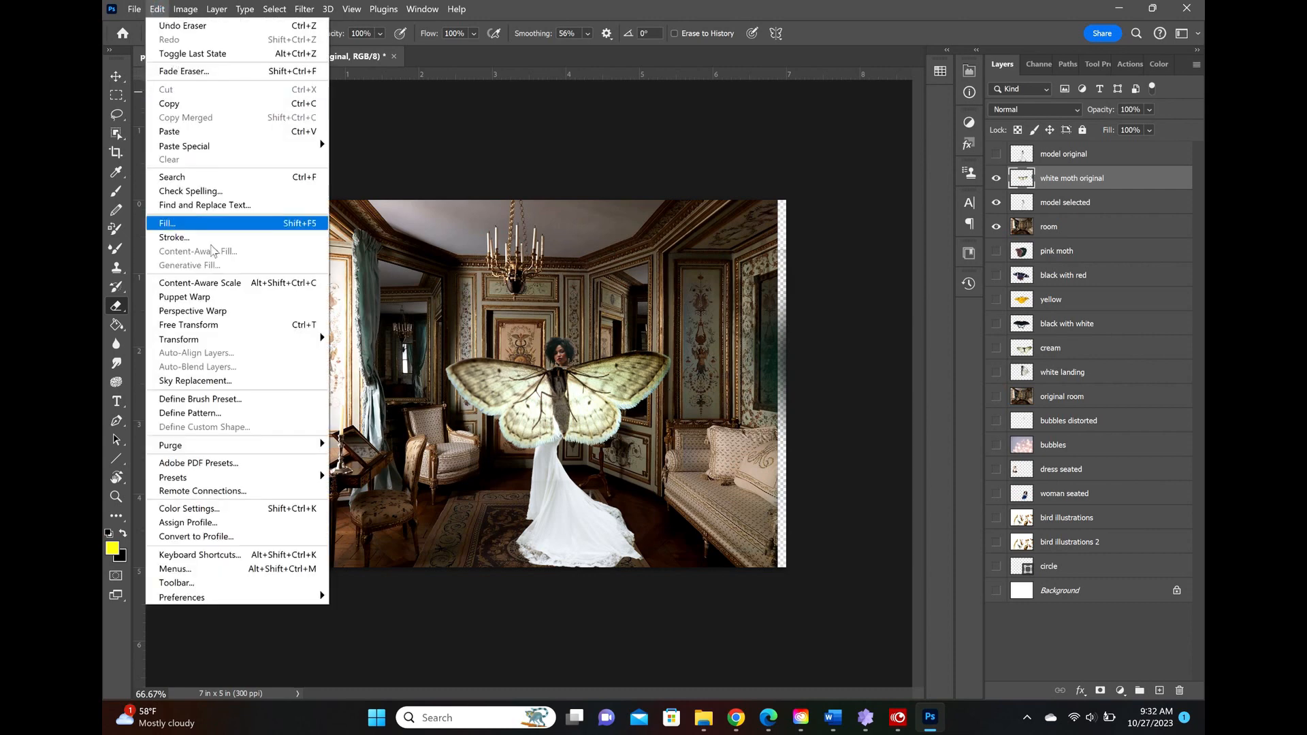
mouse_move(286, 340)
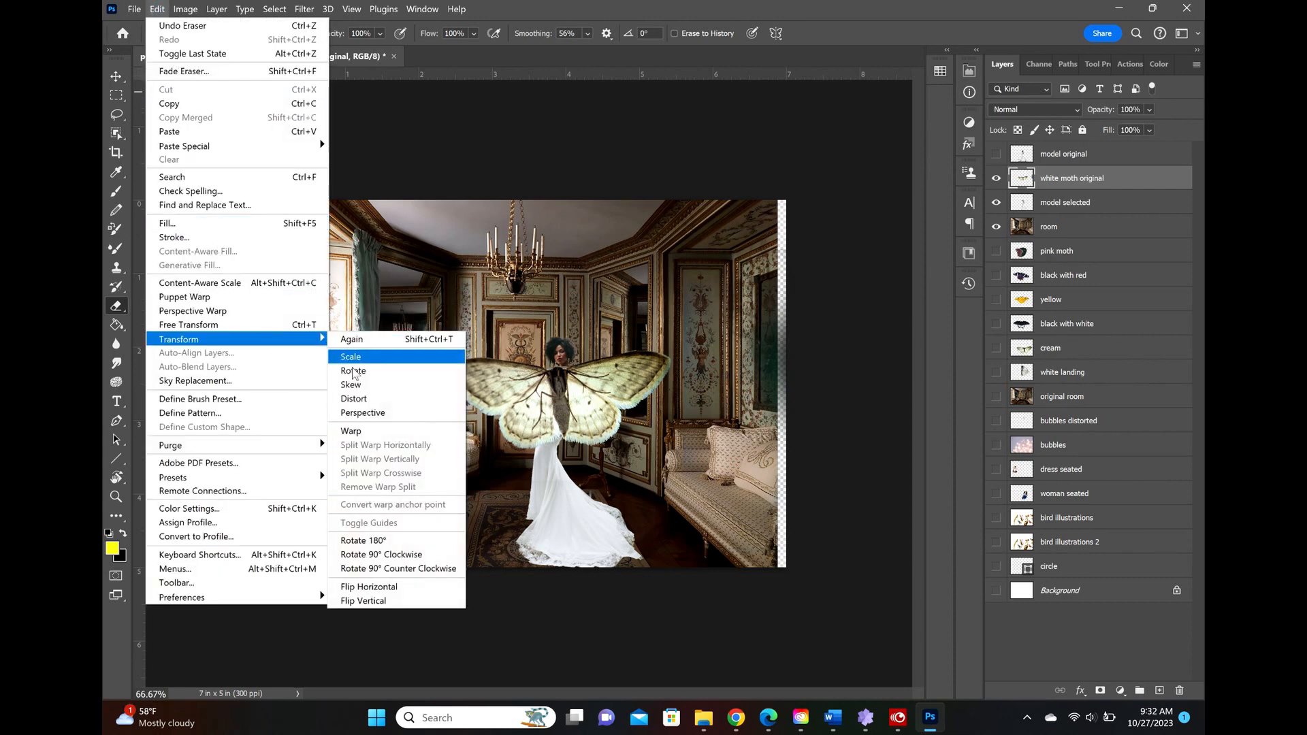
click(353, 372)
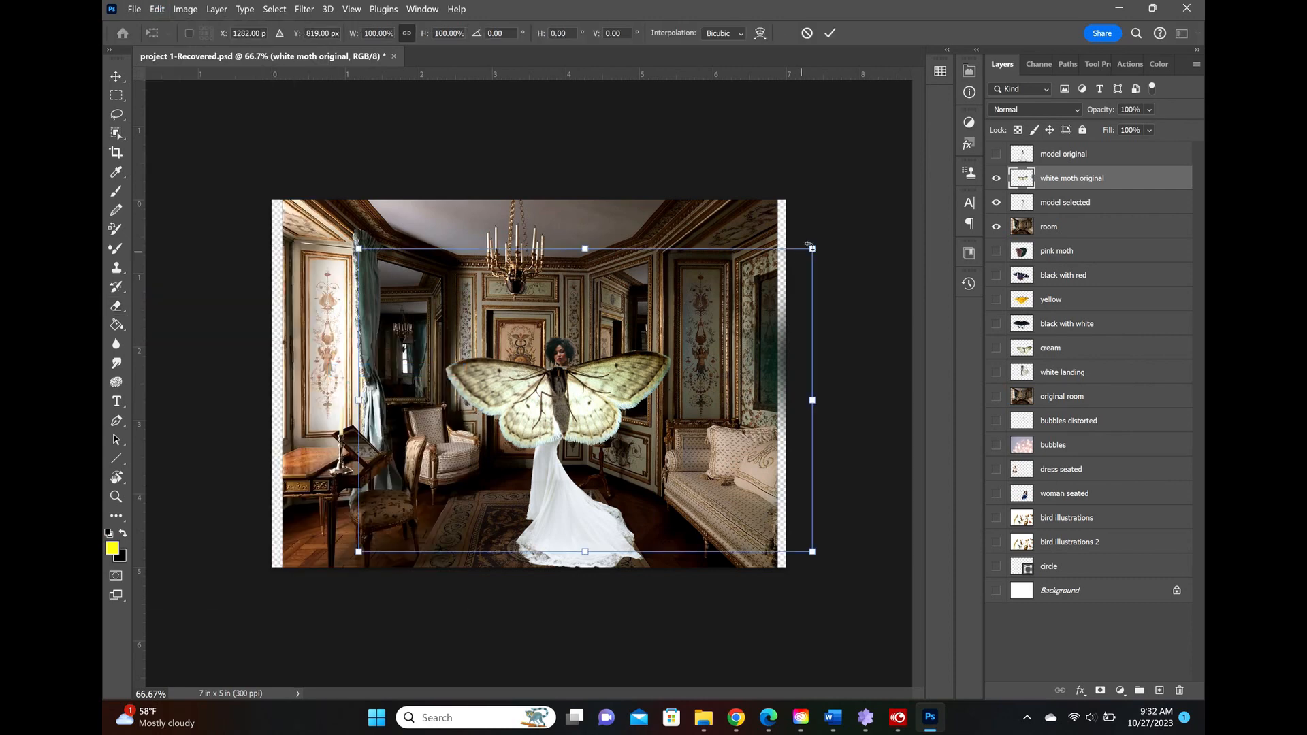
drag(813, 252, 830, 320)
drag(563, 407, 554, 413)
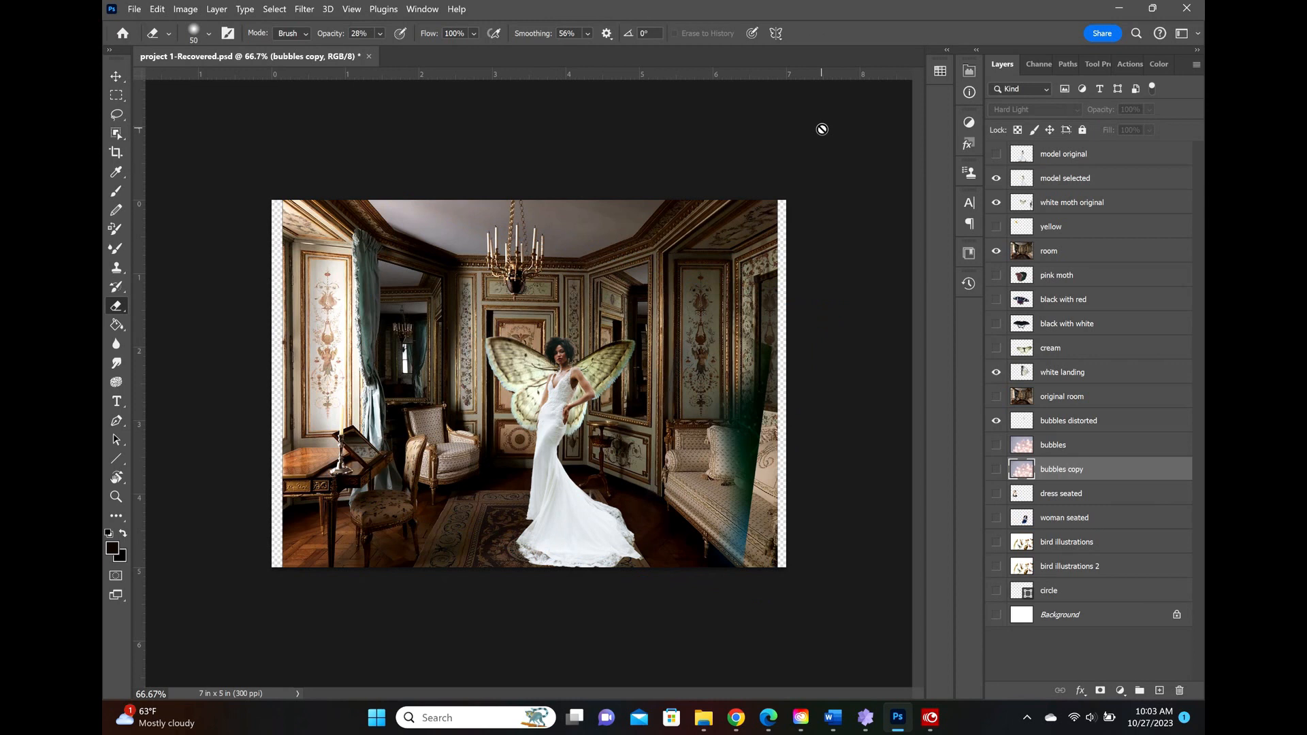
click(1055, 179)
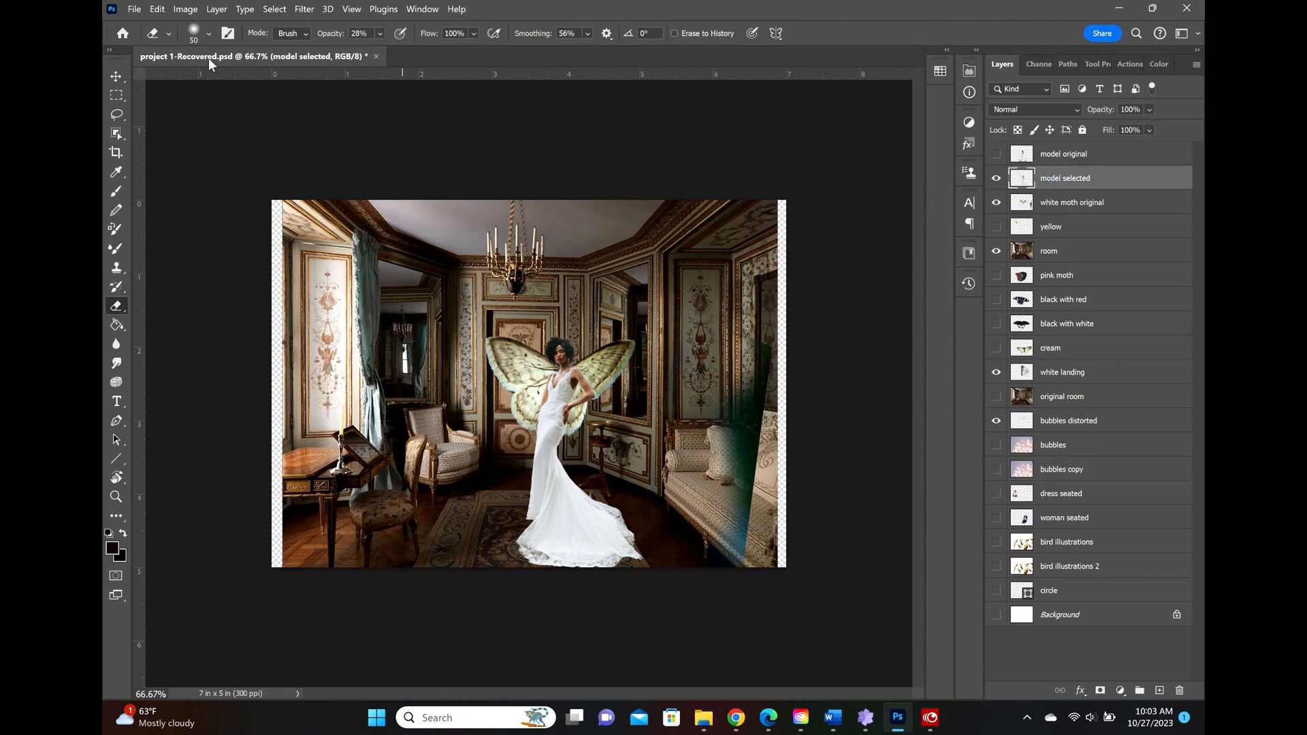
click(156, 11)
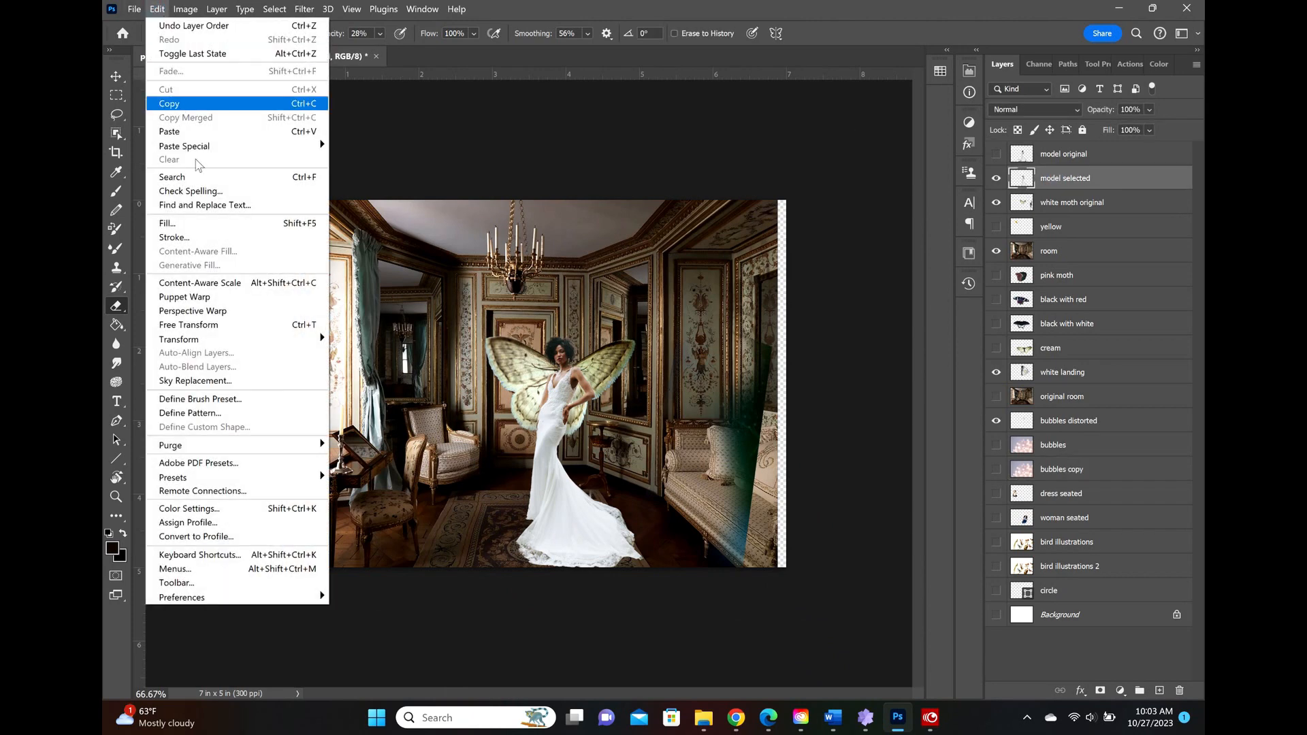
mouse_move(290, 340)
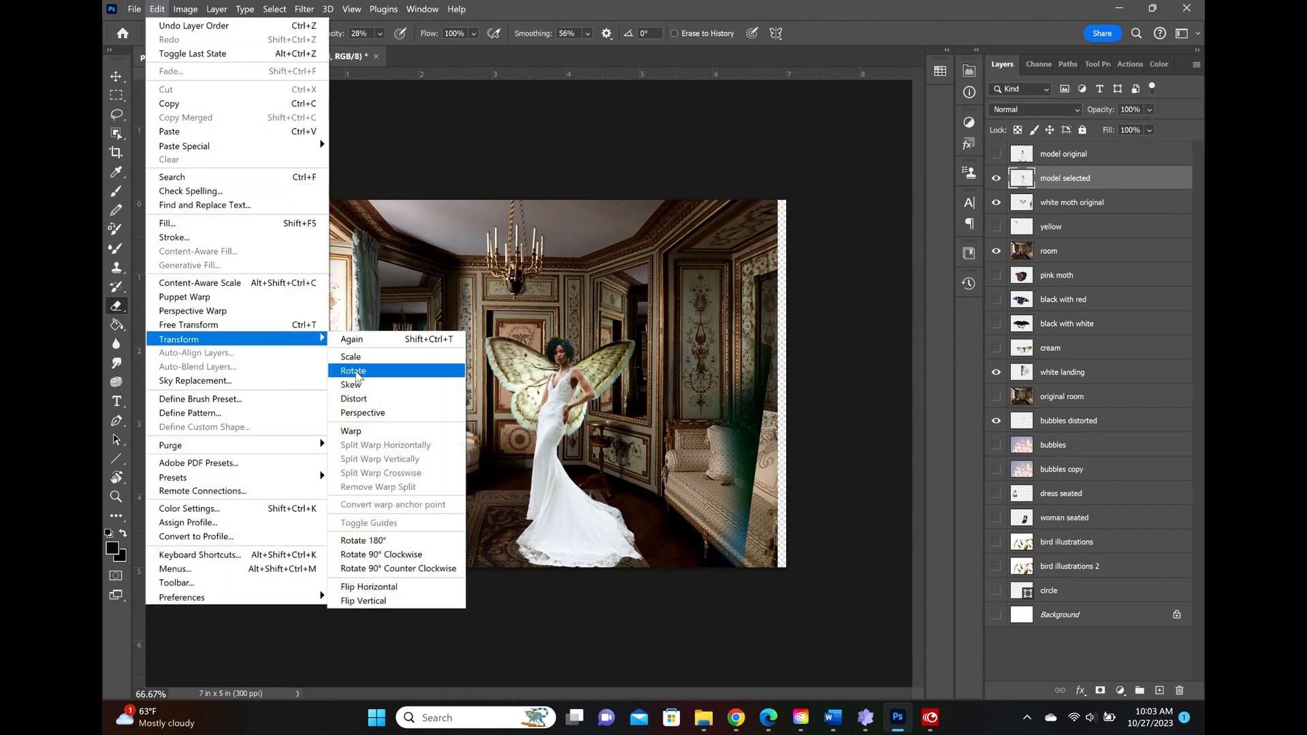
click(353, 371)
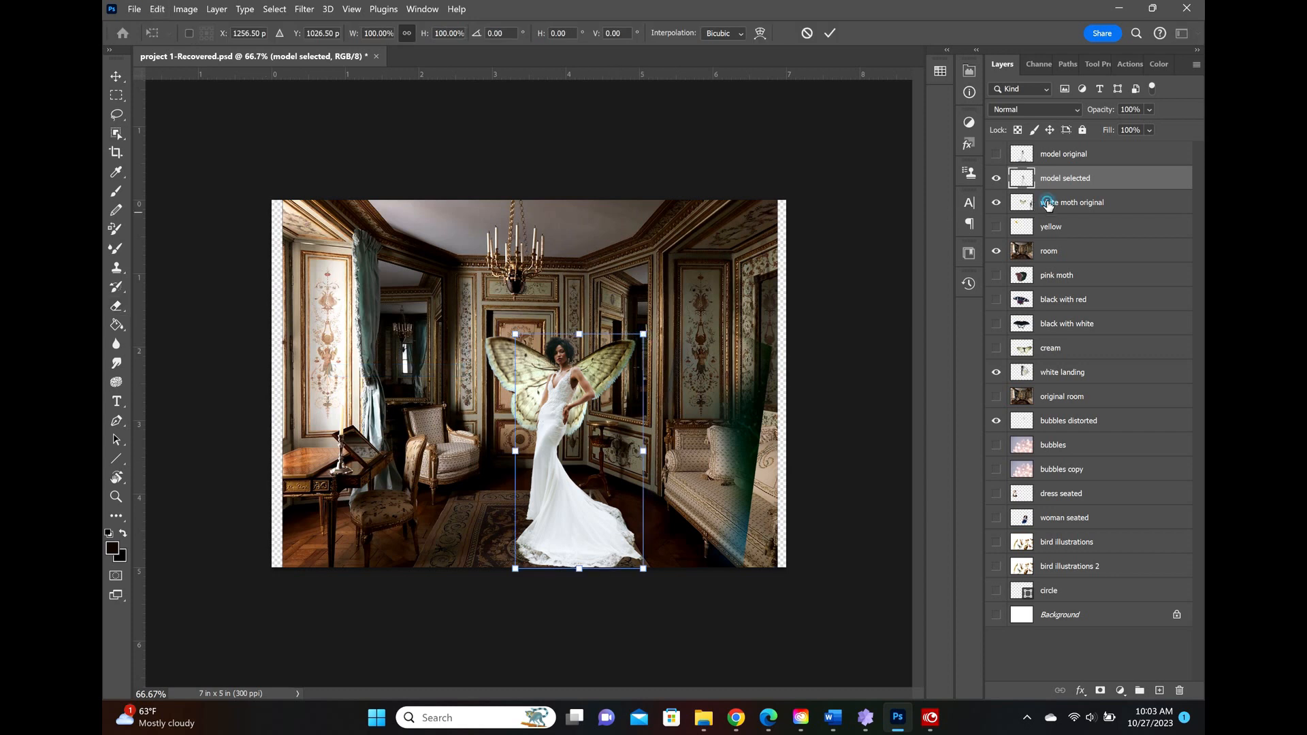
Rotate the white moth original layer about 4.95° clockwise so the wings tilt behind the model.
click(1048, 204)
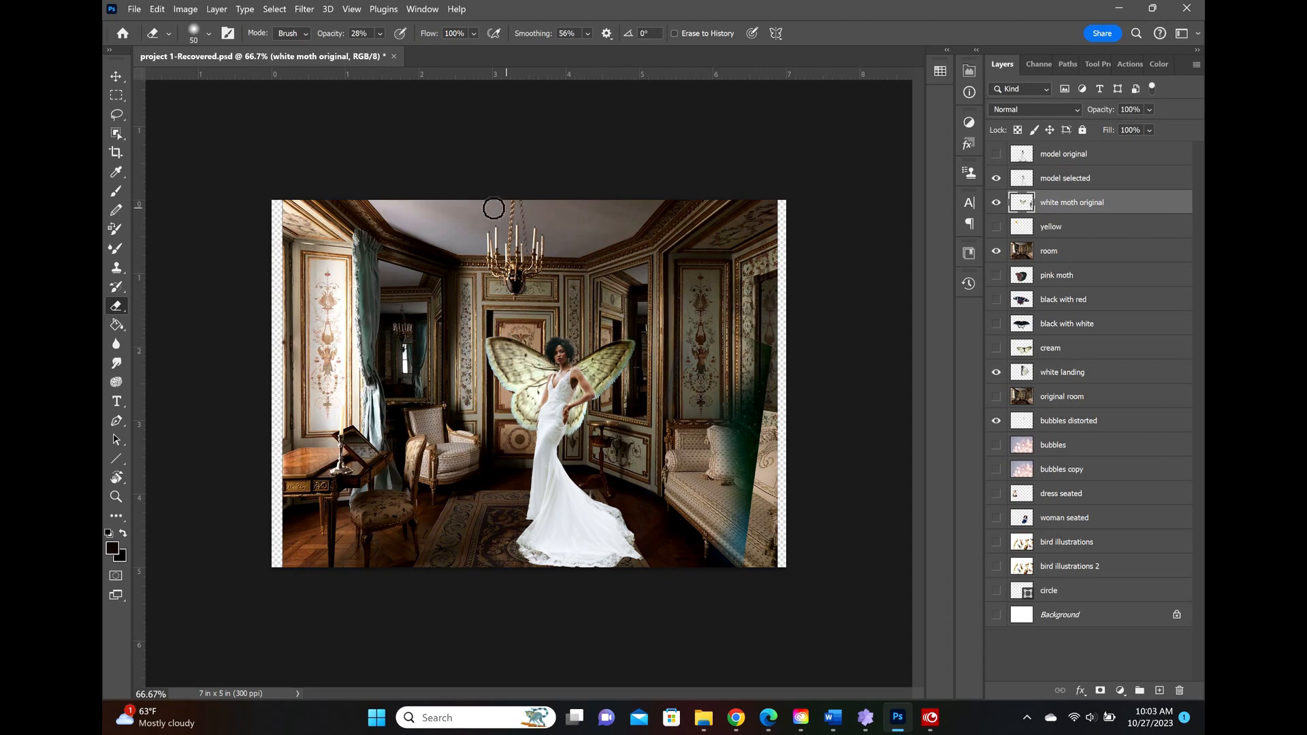
click(158, 9)
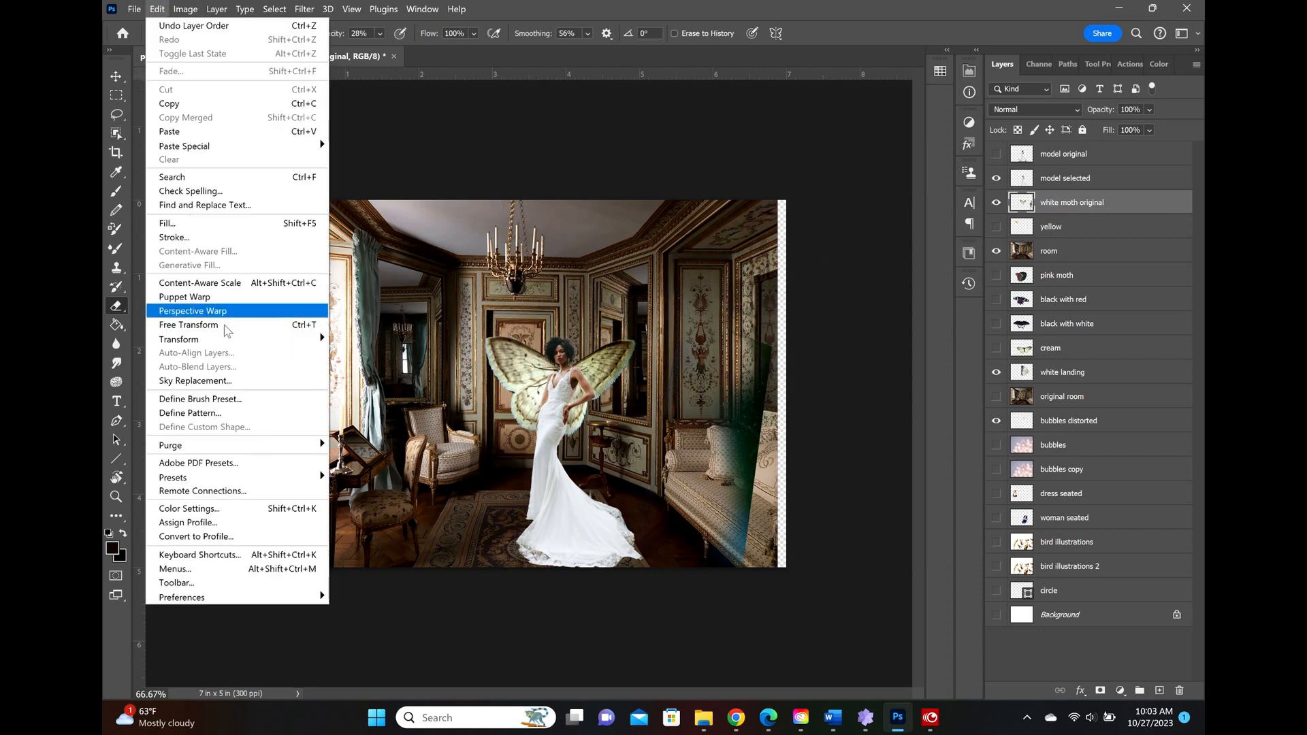
mouse_move(272, 344)
click(351, 372)
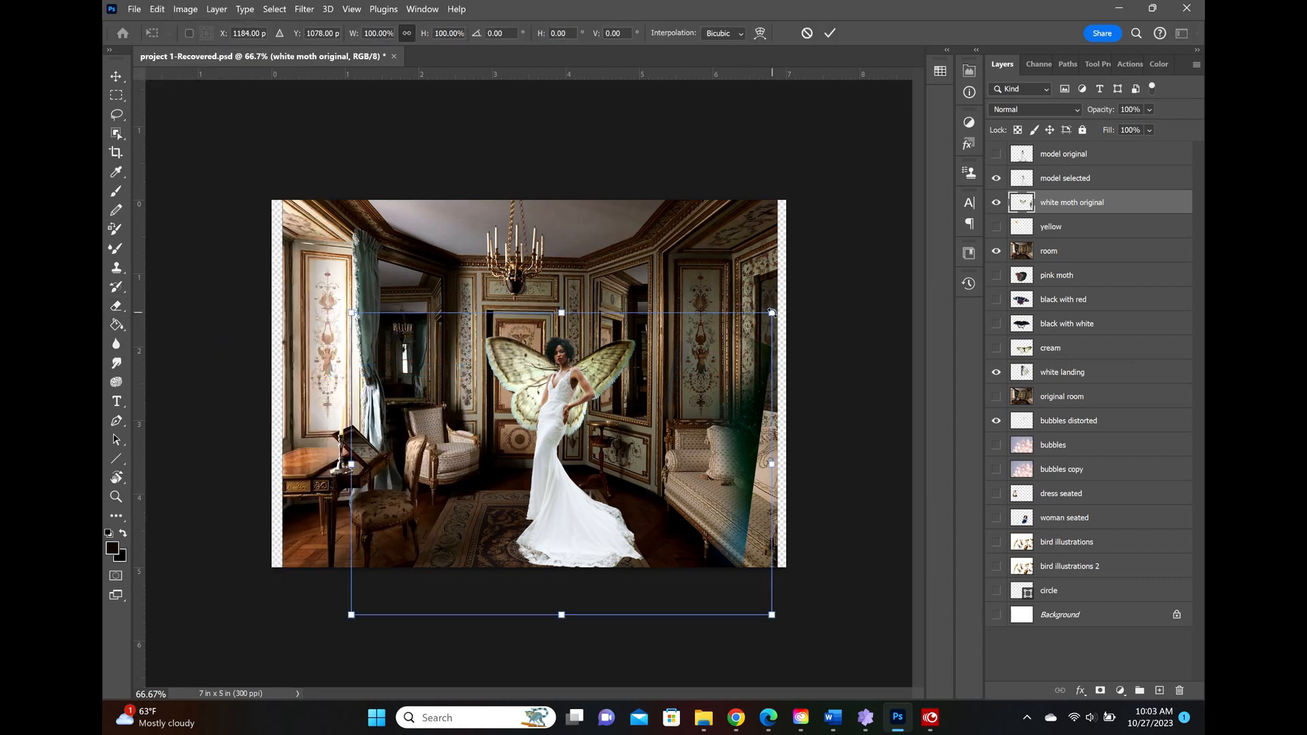
drag(772, 312, 786, 330)
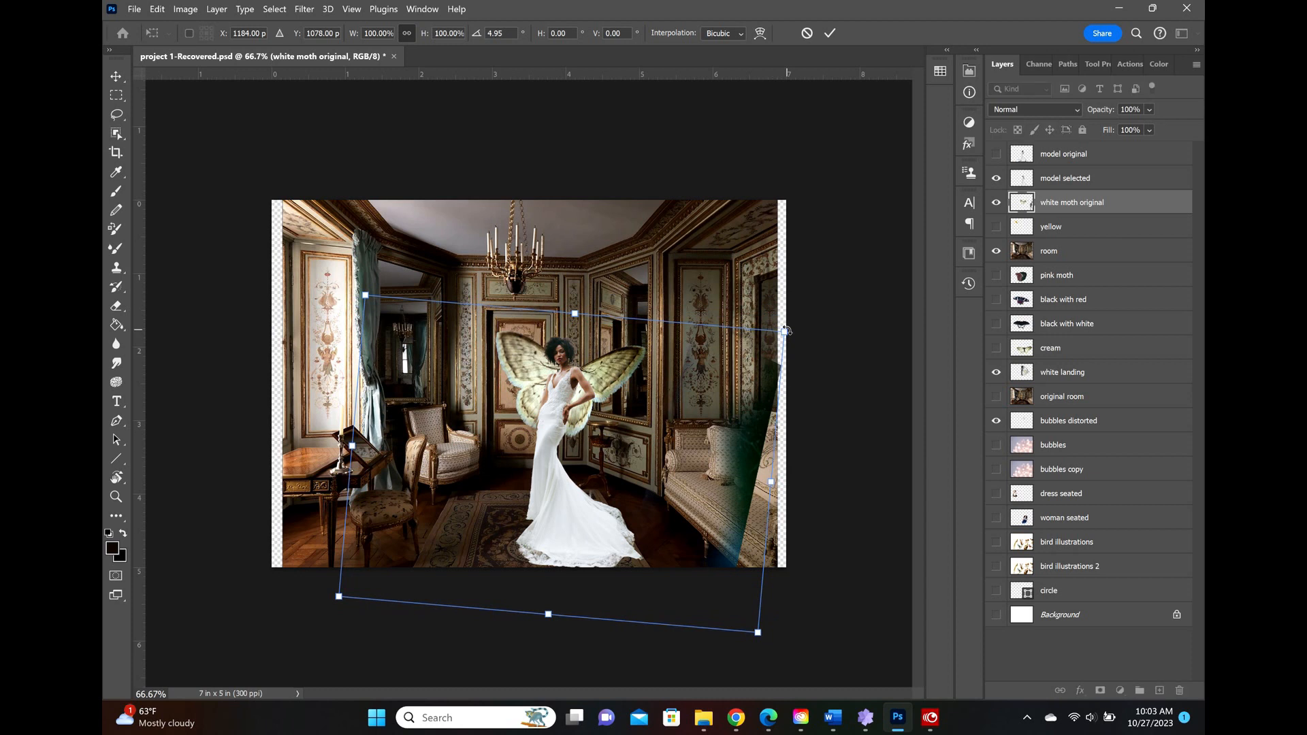
key(Return)
key(e)
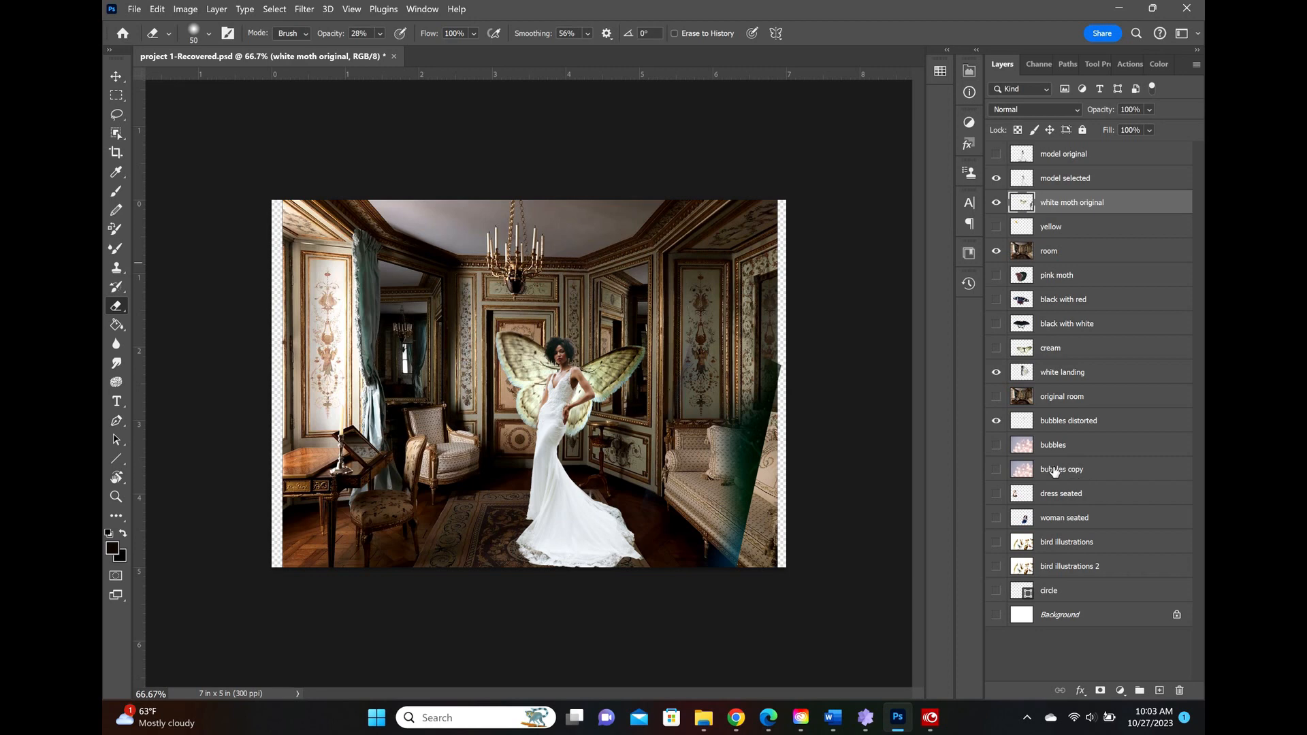
Show the bubbles layer directly above the model selected layer and set its blending mode to Hard Light.
click(996, 446)
drag(1057, 449, 1065, 169)
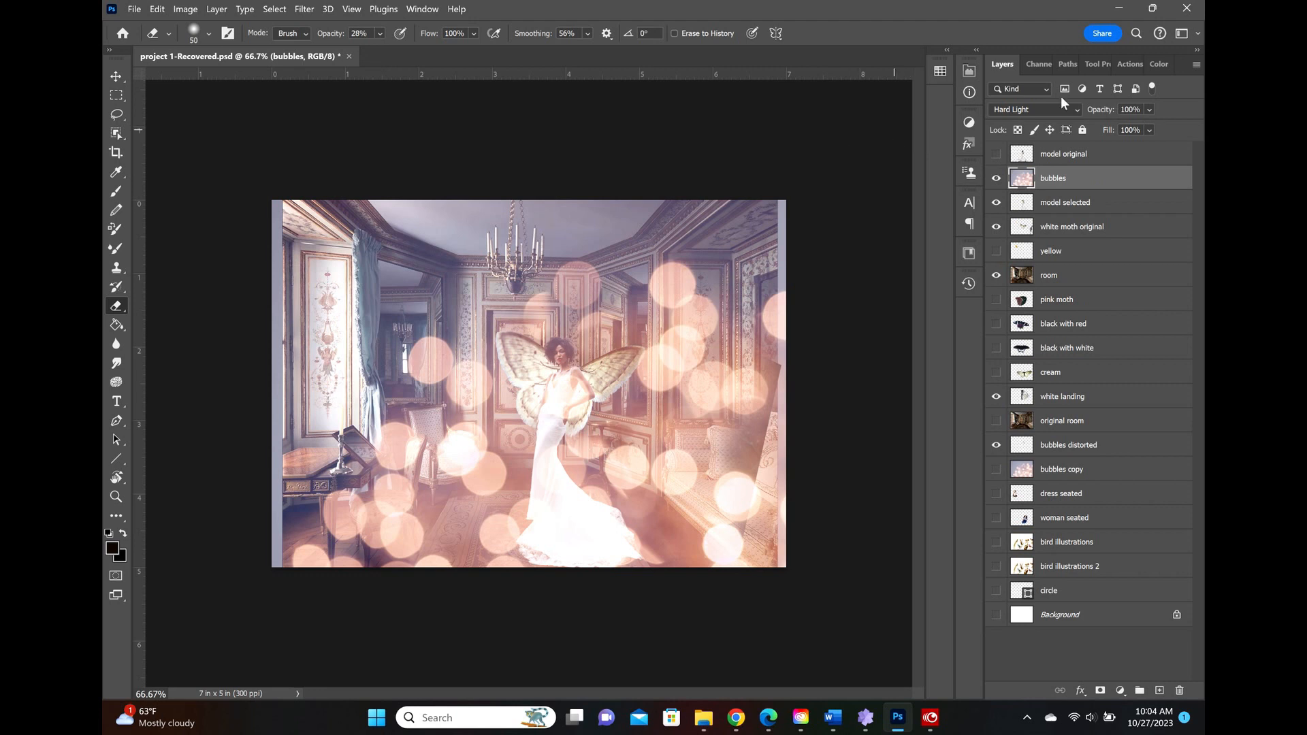
click(1077, 108)
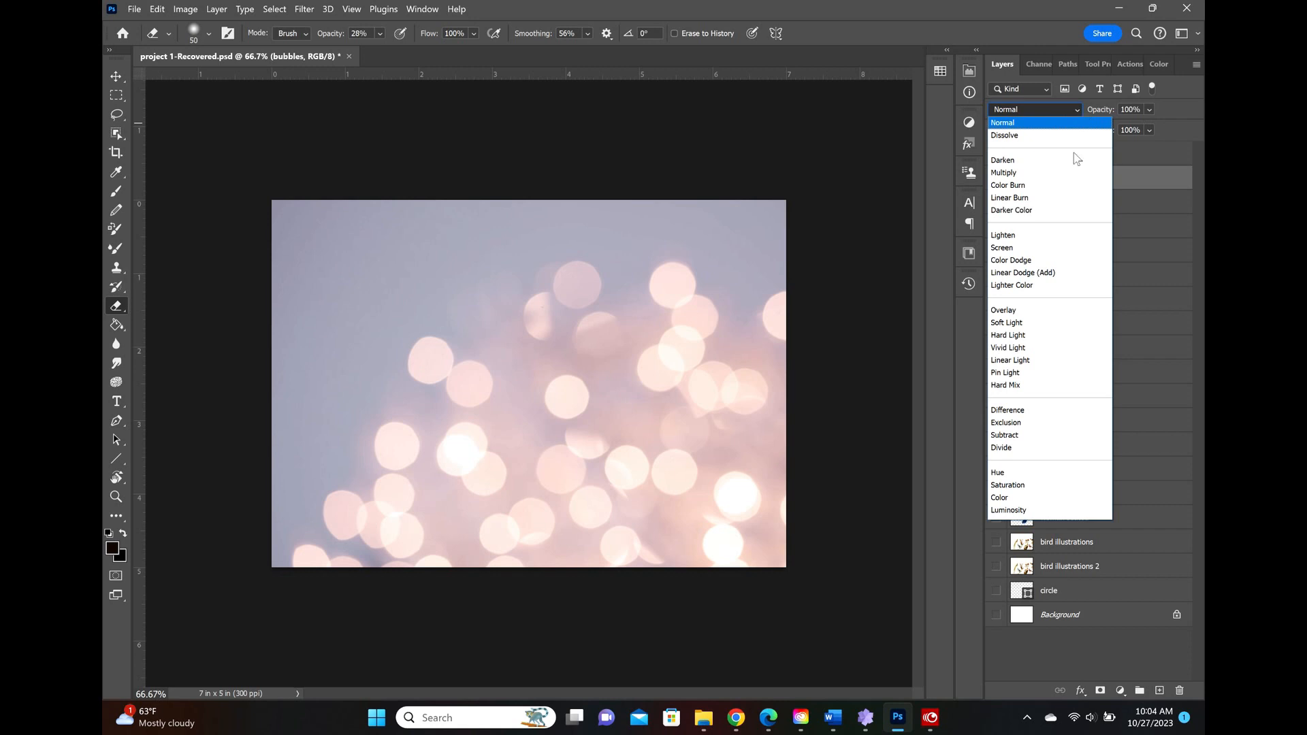
click(1028, 337)
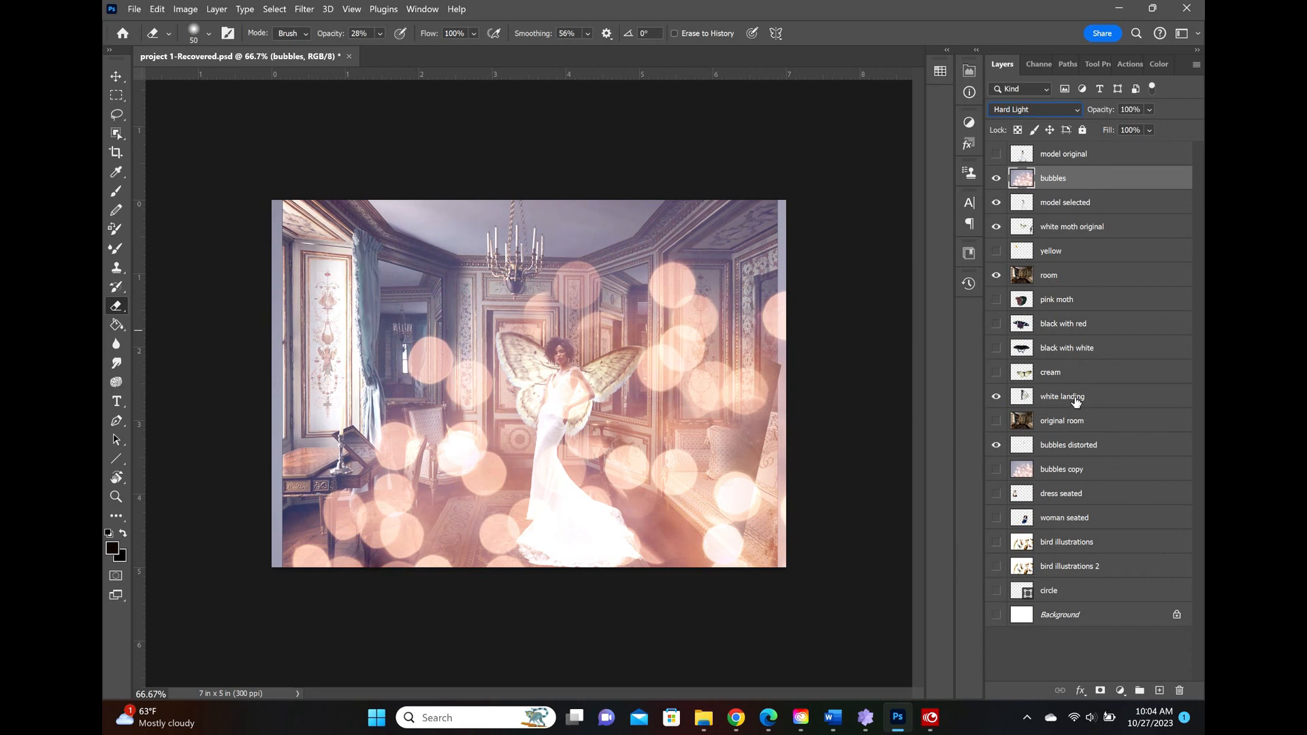
Move the white landing layer above bubbles, then duplicate it and hide the original.
drag(1074, 399, 1071, 166)
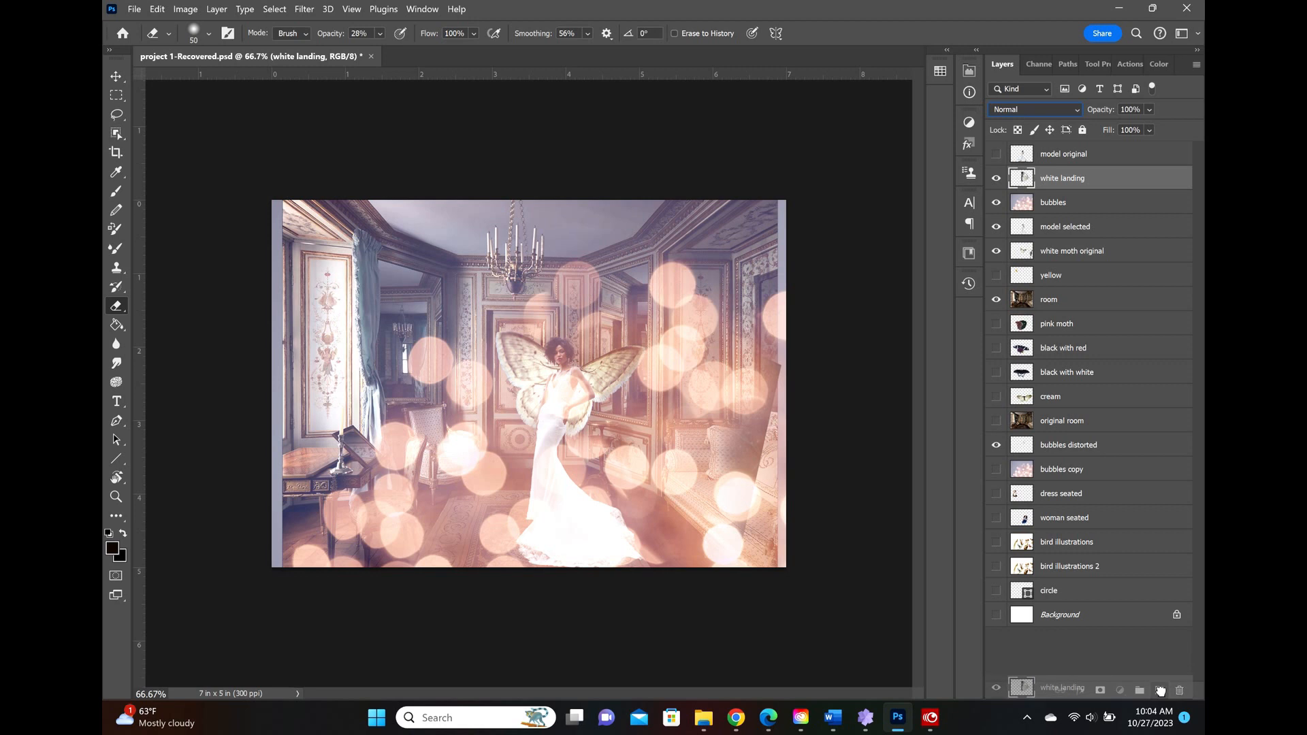
drag(1162, 692, 1160, 691)
click(996, 203)
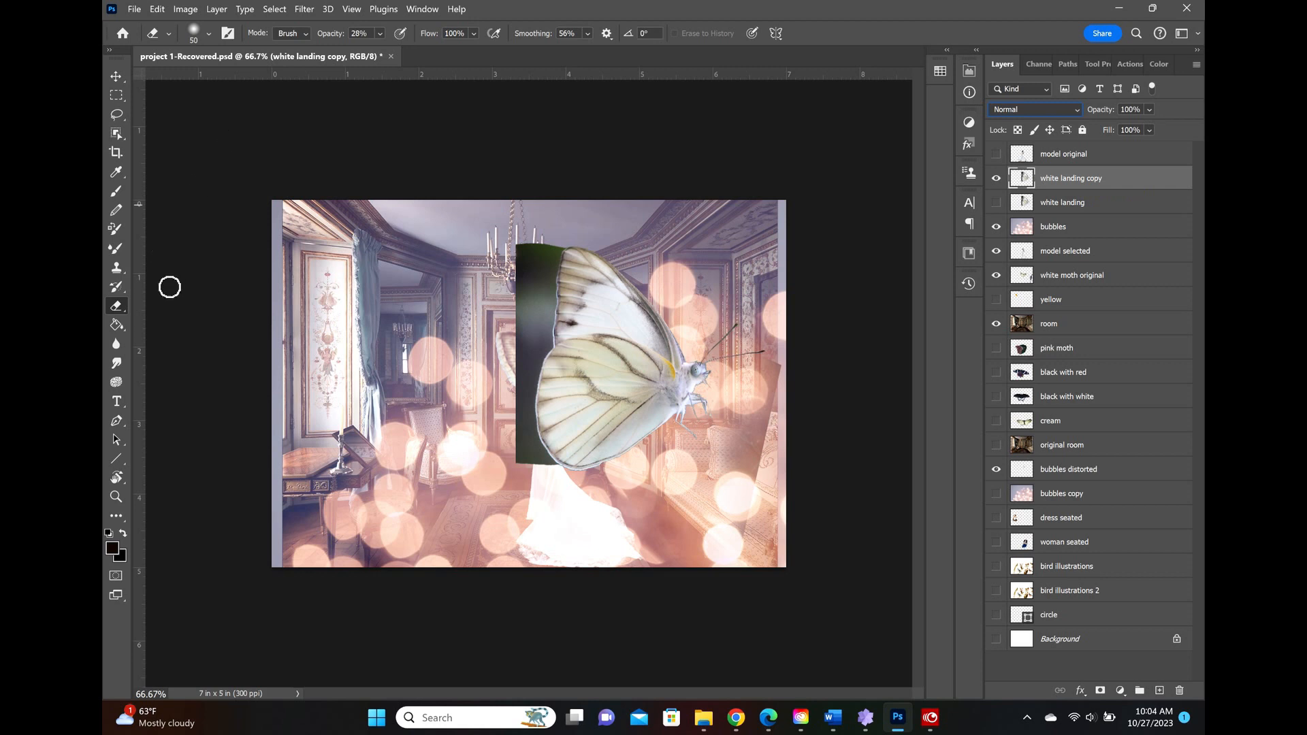
Erase the dark background beside the butterfly on the white landing copy layer with a 124 px eraser at 100% opacity.
click(379, 33)
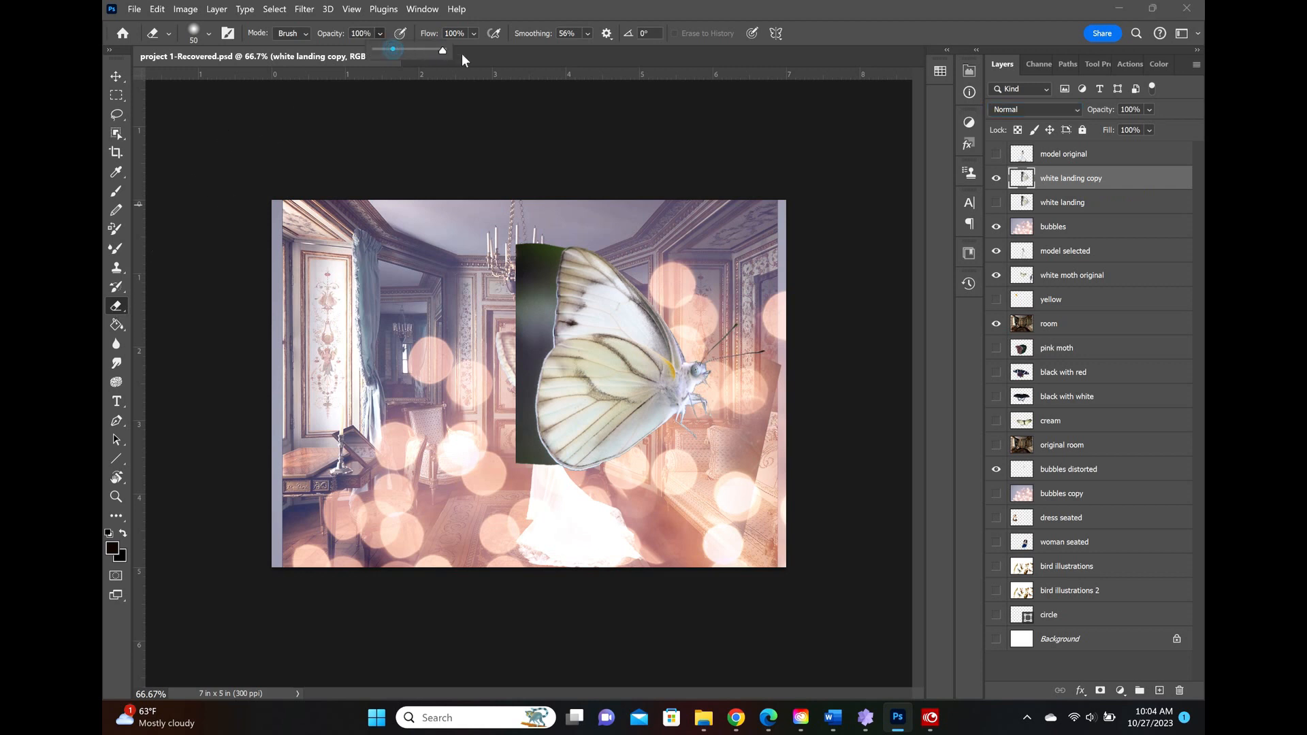
click(210, 33)
drag(220, 80, 237, 80)
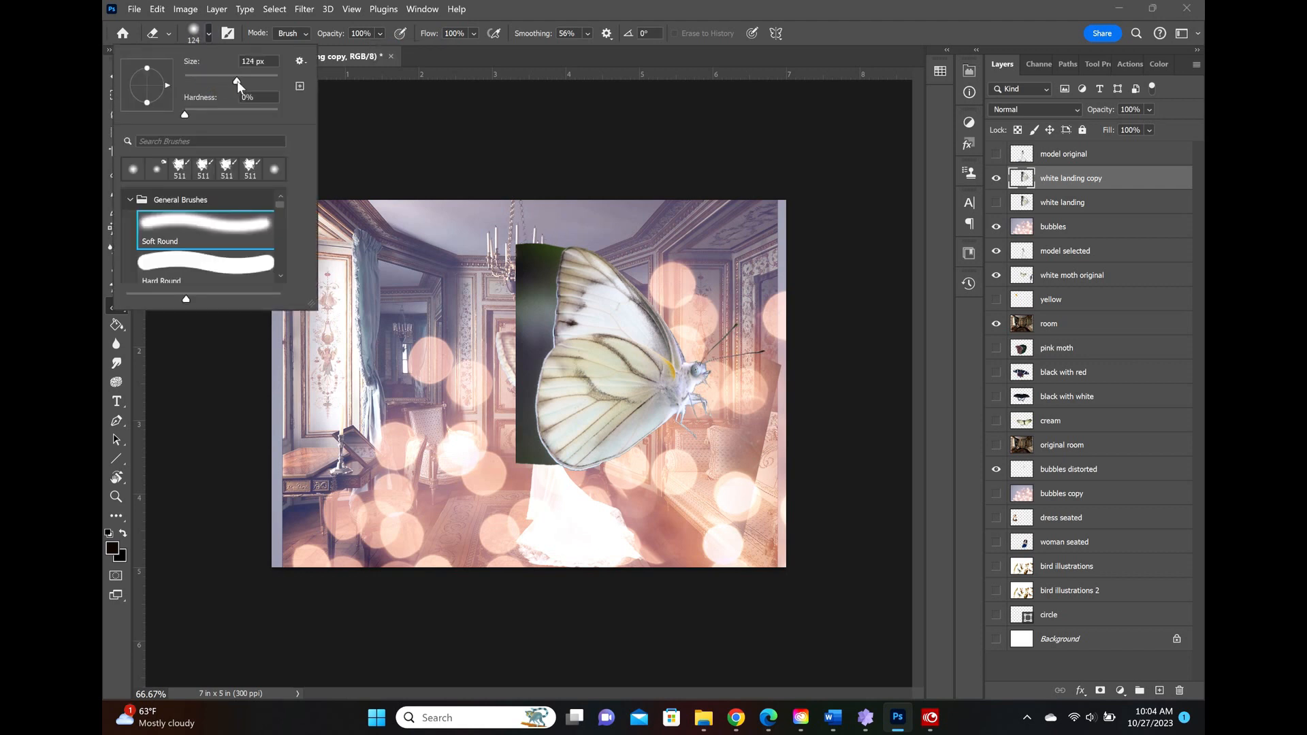
click(520, 247)
mouse_move(524, 246)
mouse_down()
mouse_move(556, 318)
mouse_move(541, 333)
mouse_move(528, 247)
mouse_move(510, 322)
mouse_move(517, 241)
mouse_move(515, 385)
mouse_move(534, 320)
mouse_move(531, 339)
mouse_move(541, 327)
mouse_move(509, 376)
mouse_move(526, 441)
mouse_move(559, 479)
mouse_move(506, 444)
mouse_move(501, 421)
mouse_move(509, 453)
mouse_move(522, 404)
mouse_move(535, 408)
mouse_move(535, 339)
mouse_up()
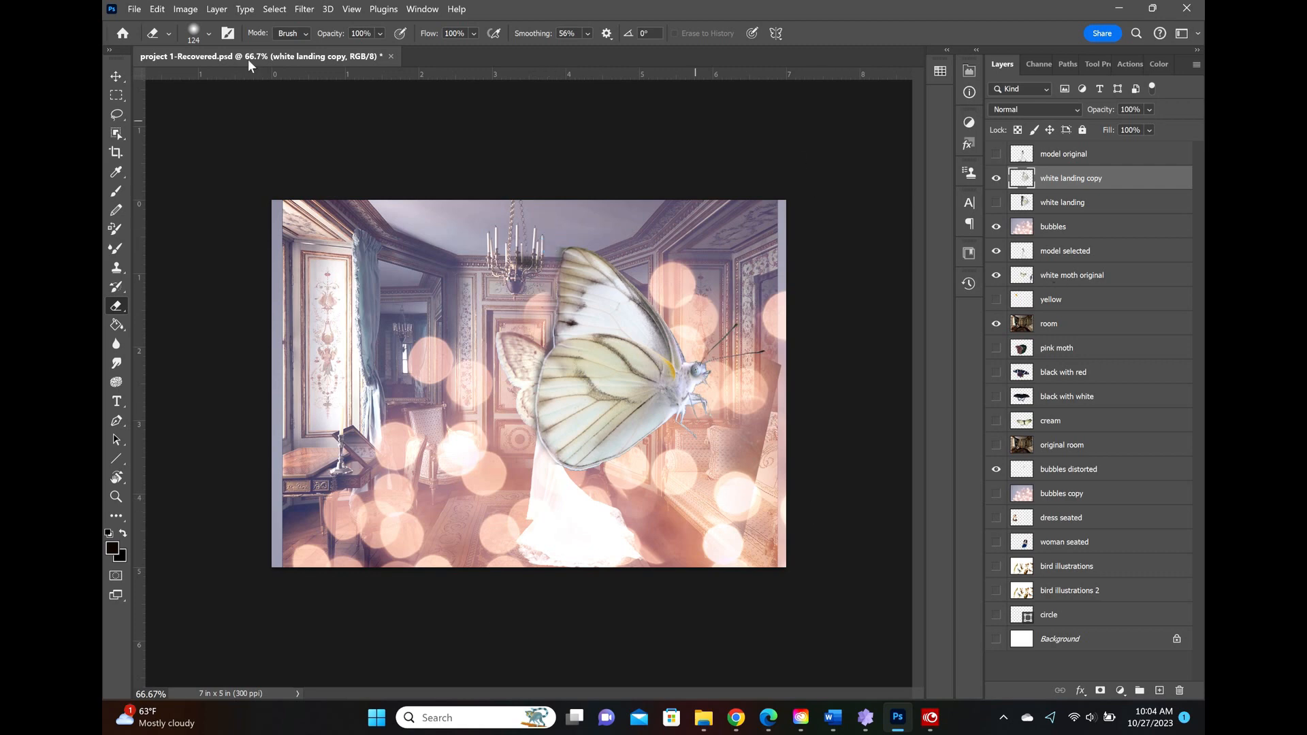
Scale the white landing copy butterfly down to a tiny size and place it over the bubble near the mirror beside the curtain.
click(157, 9)
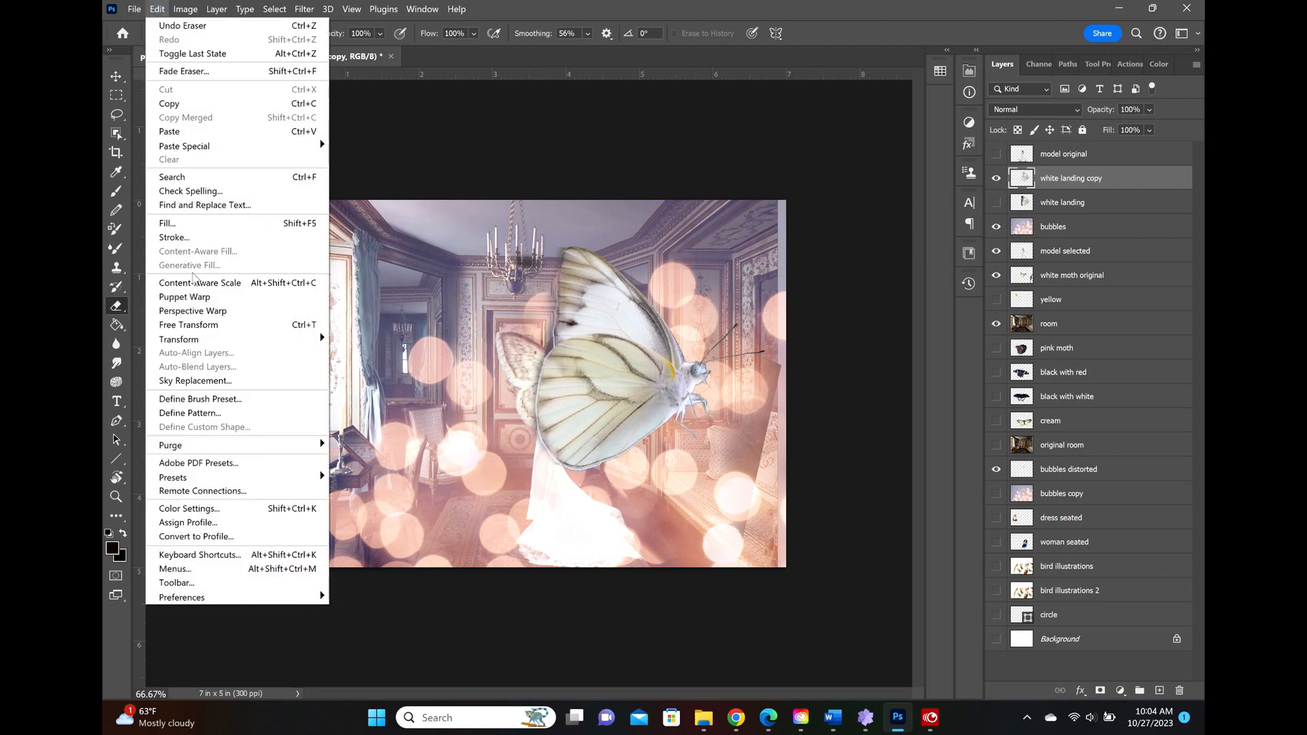
mouse_move(248, 342)
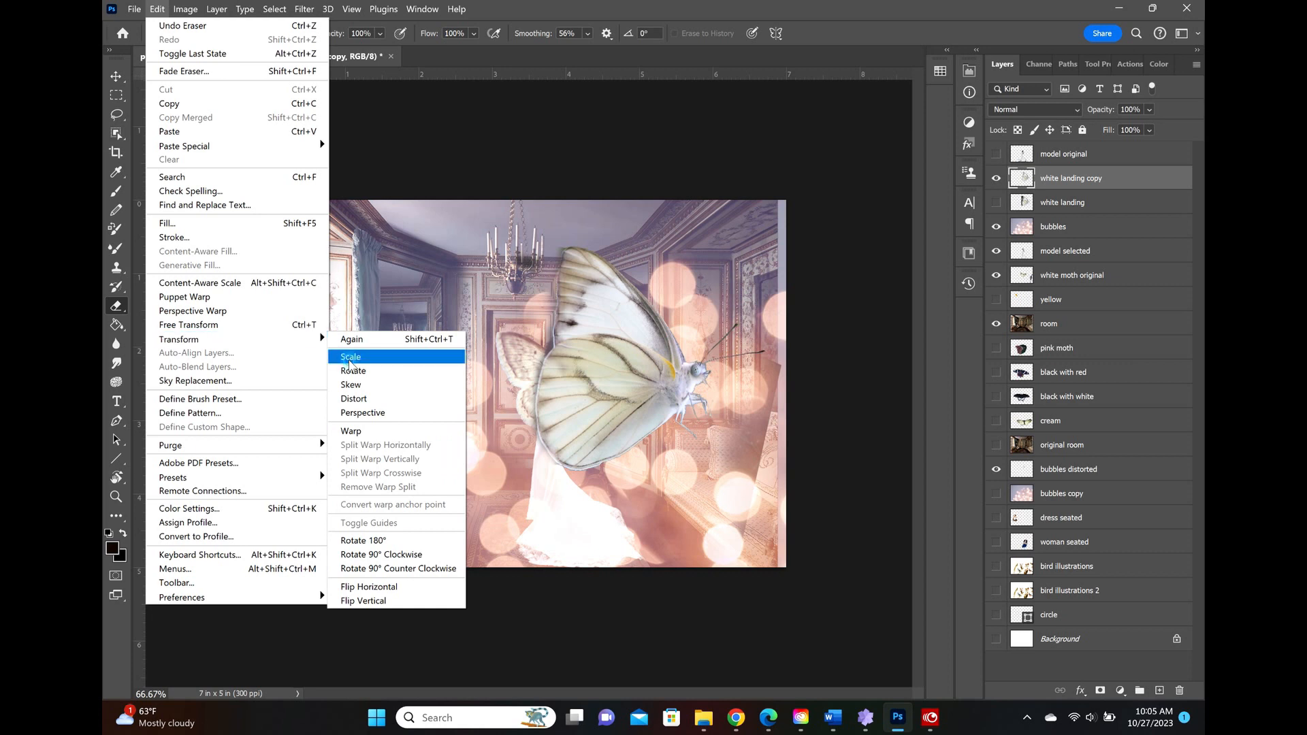
click(350, 357)
drag(515, 241, 365, 397)
drag(396, 313, 460, 401)
key(Return)
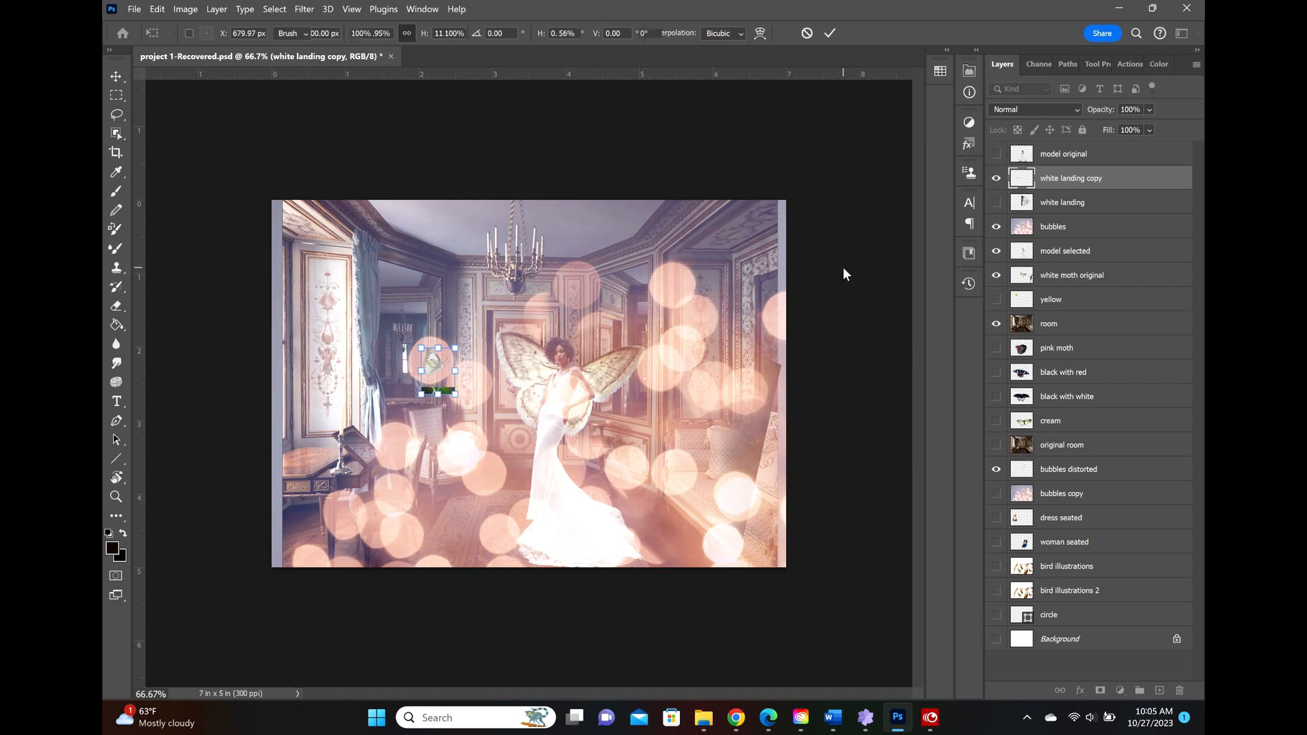
key(e)
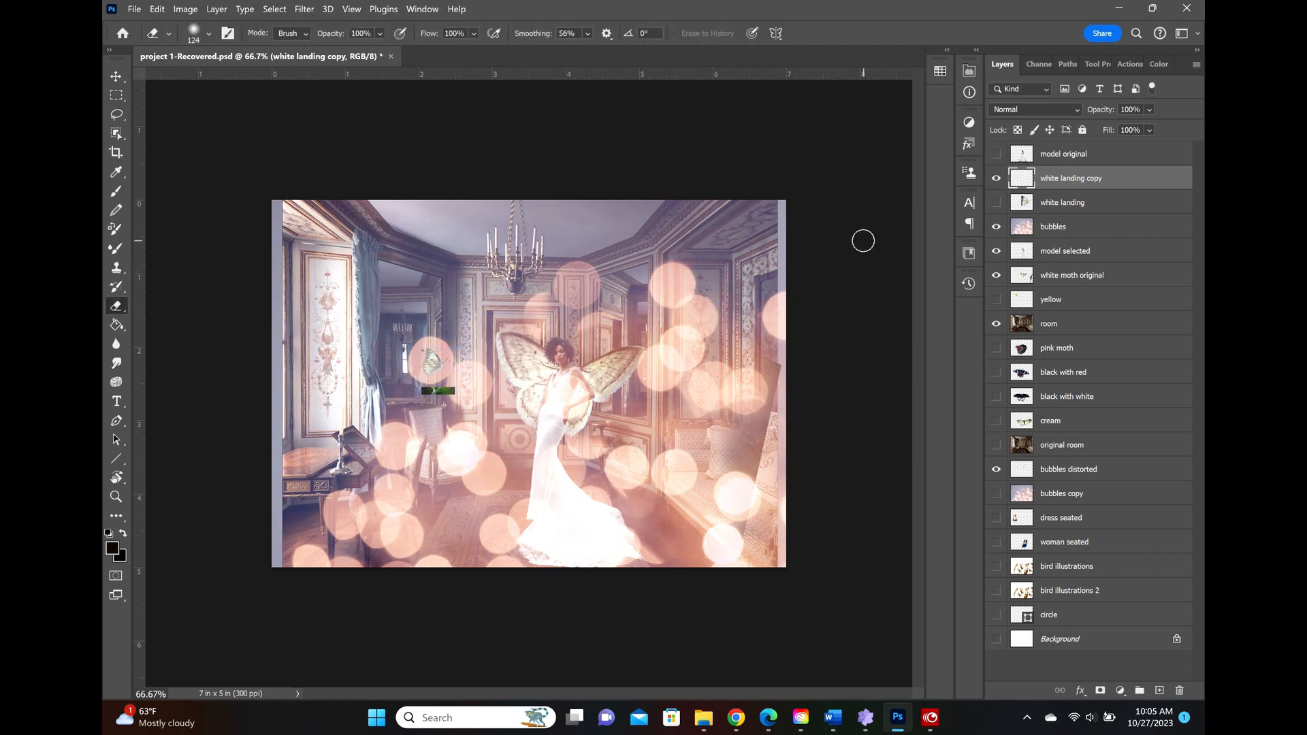
Move the bubbles layer up and to the left so the light circles spread across the room.
click(1066, 232)
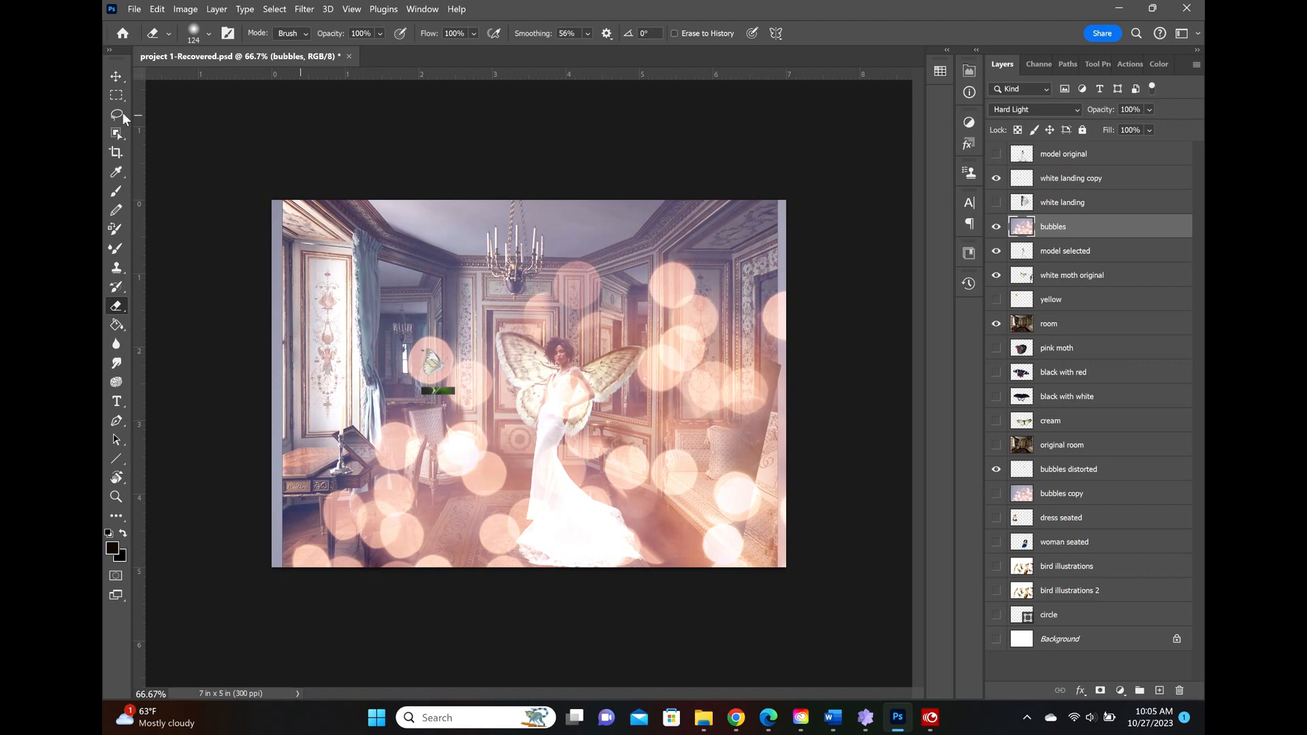
click(117, 77)
drag(692, 349, 642, 294)
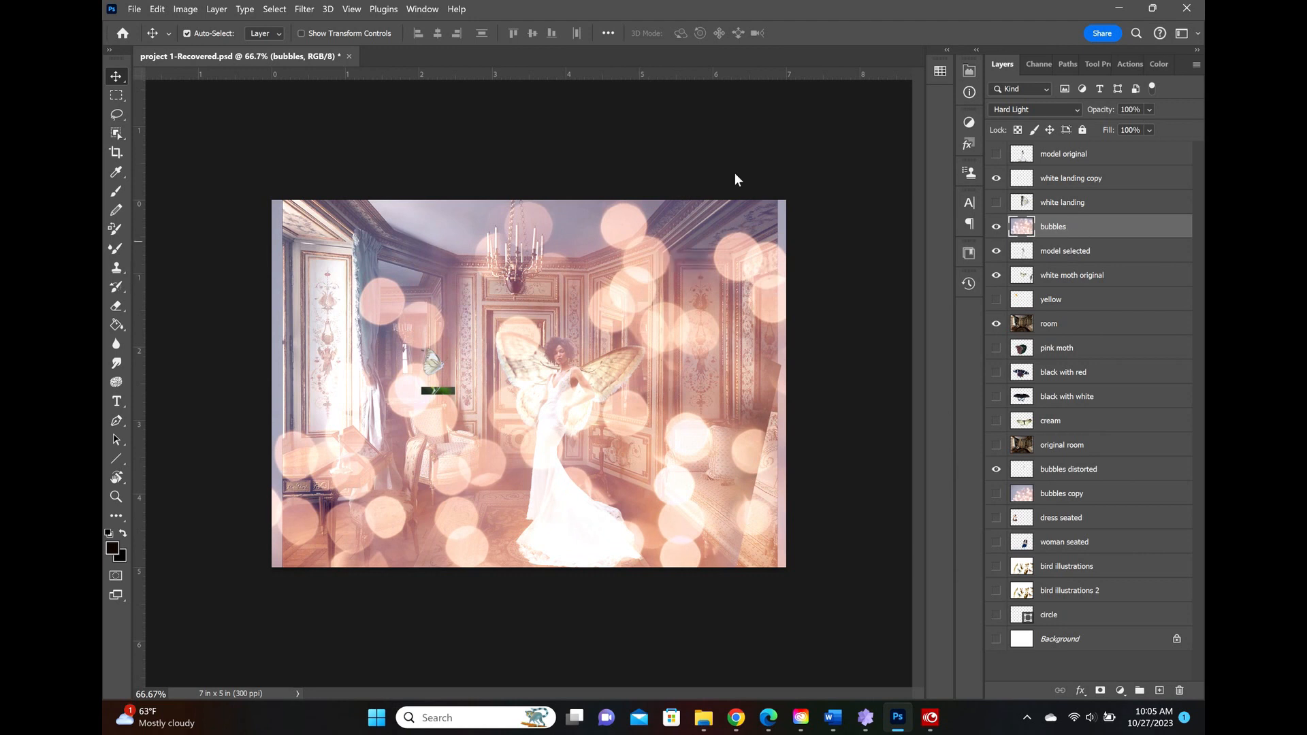
click(116, 307)
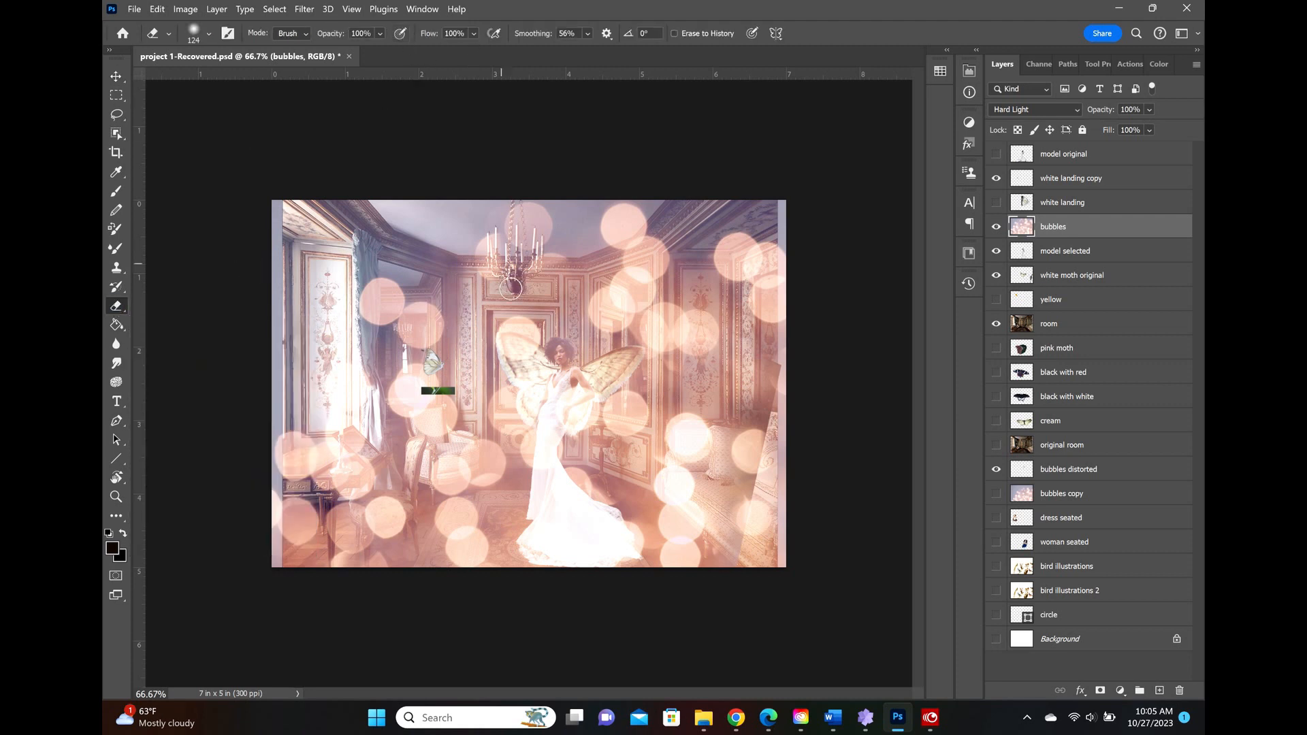
drag(532, 355, 505, 341)
mouse_move(562, 410)
mouse_down()
mouse_move(622, 361)
mouse_move(587, 385)
mouse_move(535, 384)
mouse_move(529, 409)
mouse_move(541, 412)
mouse_move(557, 356)
mouse_move(541, 475)
mouse_up()
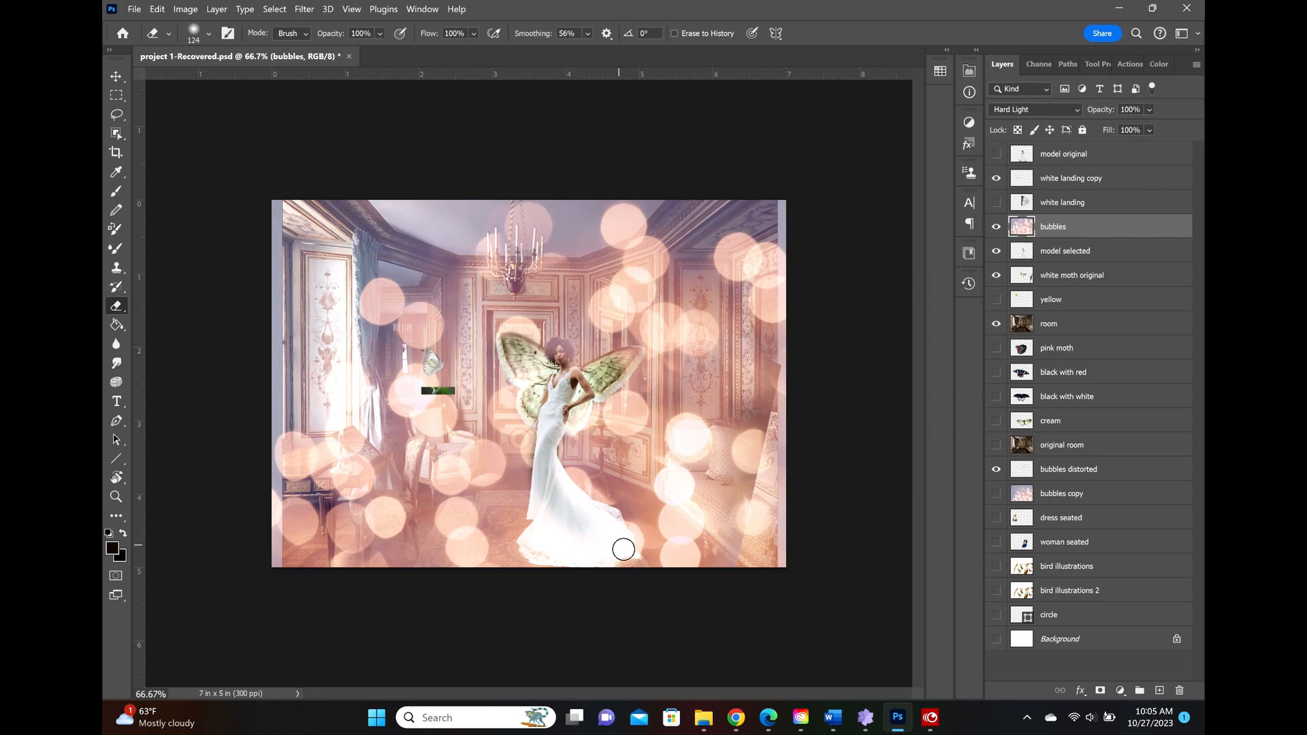
click(157, 9)
click(167, 28)
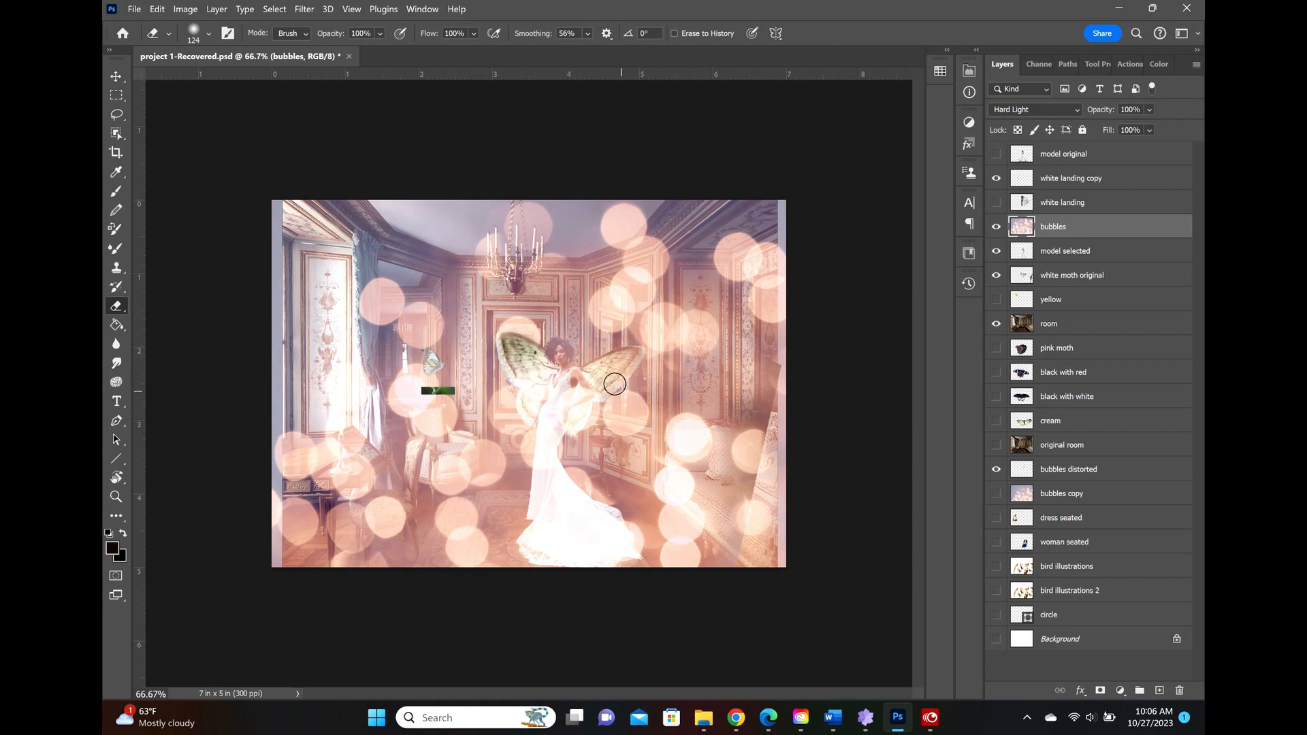
Set the eraser opacity to 49% and erase the bubbles layer over the model, her dress and her moth wings.
click(379, 34)
drag(400, 51, 382, 55)
mouse_move(558, 349)
mouse_down()
mouse_move(529, 395)
mouse_move(535, 415)
mouse_move(552, 418)
mouse_move(629, 356)
mouse_move(591, 409)
mouse_move(557, 424)
mouse_move(575, 371)
mouse_move(551, 416)
mouse_move(539, 481)
mouse_move(591, 559)
mouse_move(582, 532)
mouse_move(595, 520)
mouse_move(559, 549)
mouse_move(532, 543)
mouse_move(554, 525)
mouse_move(574, 552)
mouse_move(539, 485)
mouse_move(550, 424)
mouse_move(531, 384)
mouse_move(532, 400)
mouse_move(572, 405)
mouse_move(608, 376)
mouse_move(557, 363)
mouse_up()
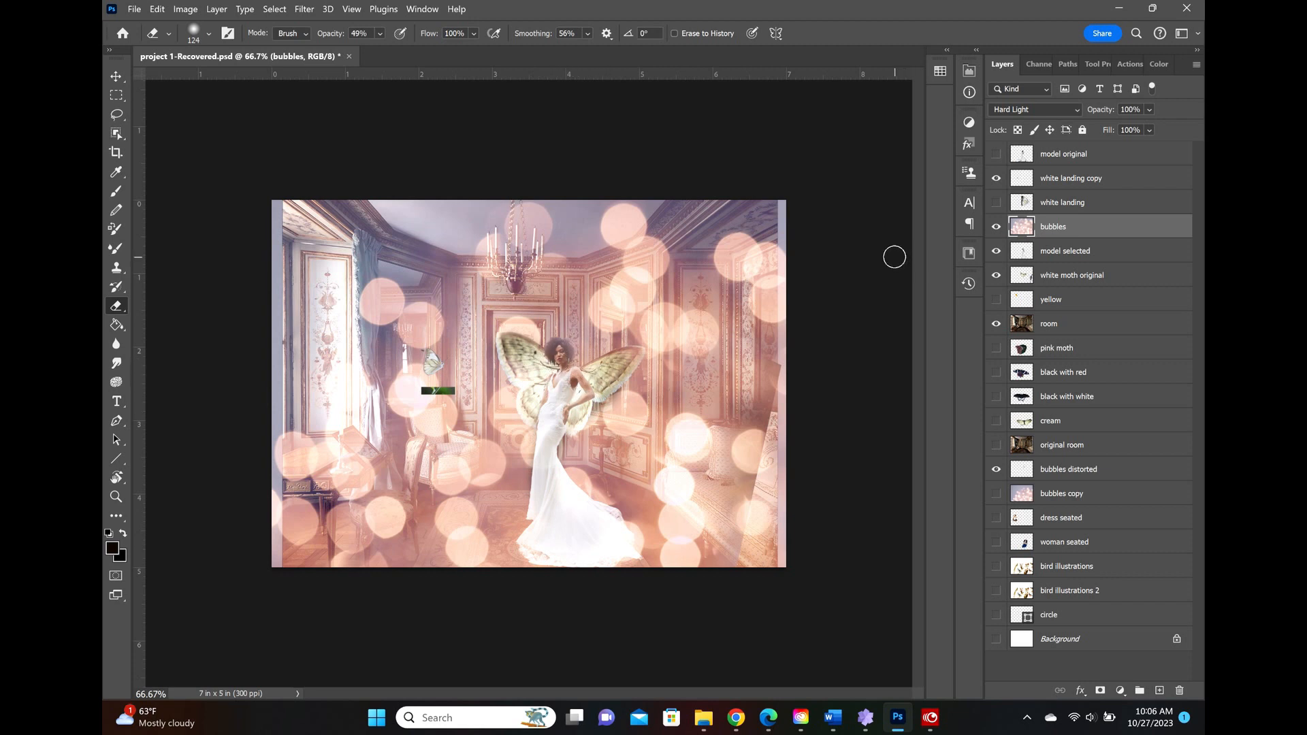
Move the white landing copy butterfly down and to the left onto the bubble beside the curtain.
click(994, 207)
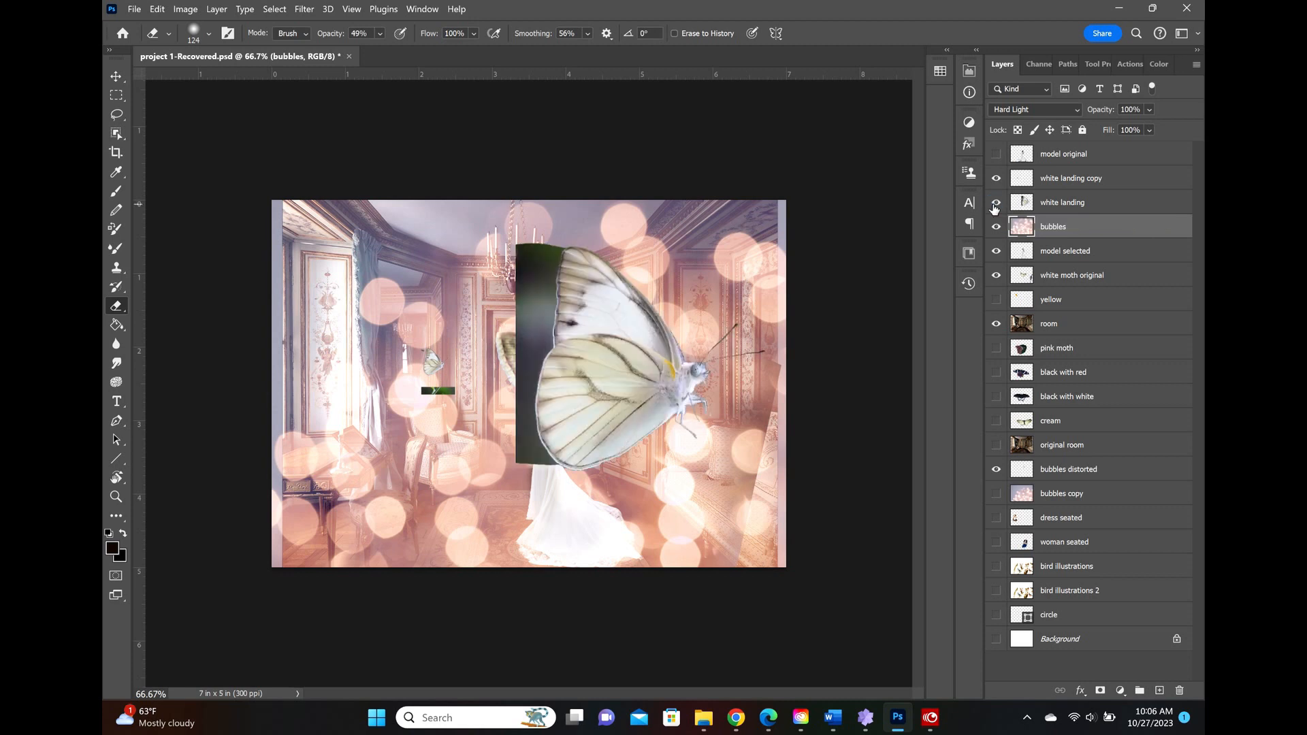
click(995, 204)
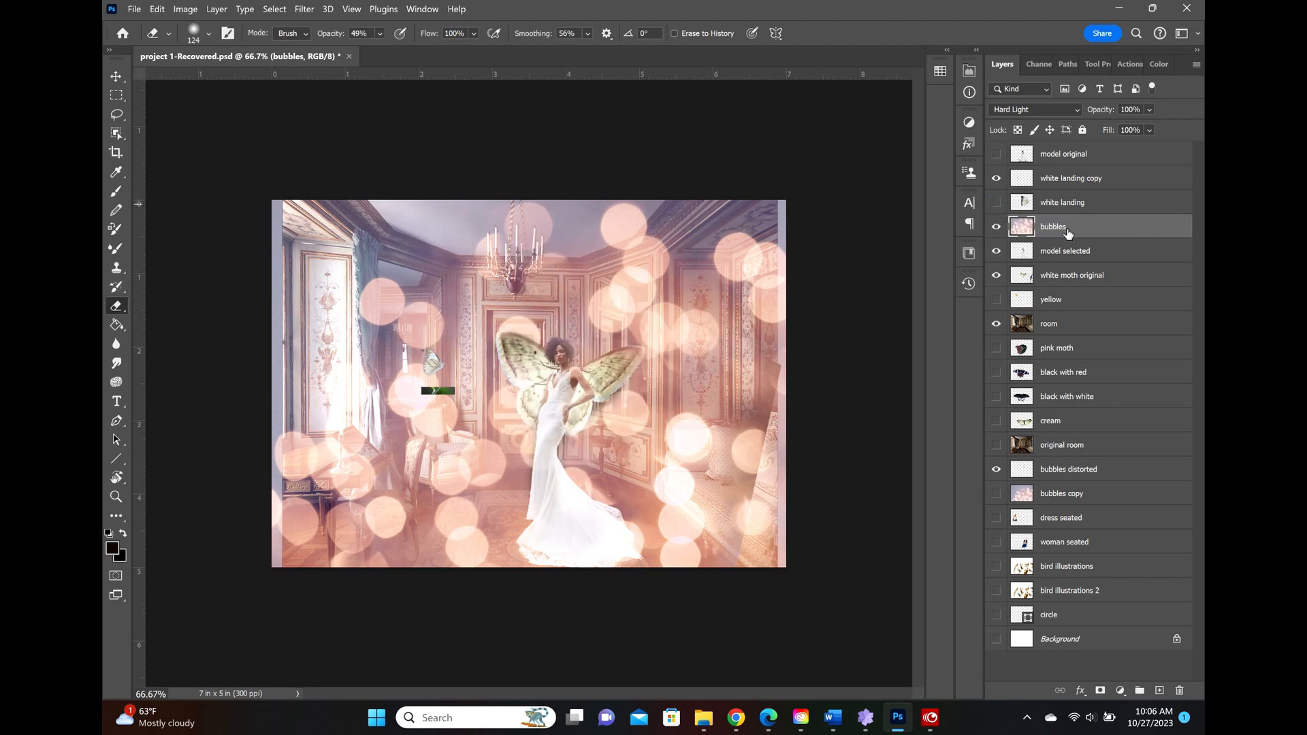
click(1070, 179)
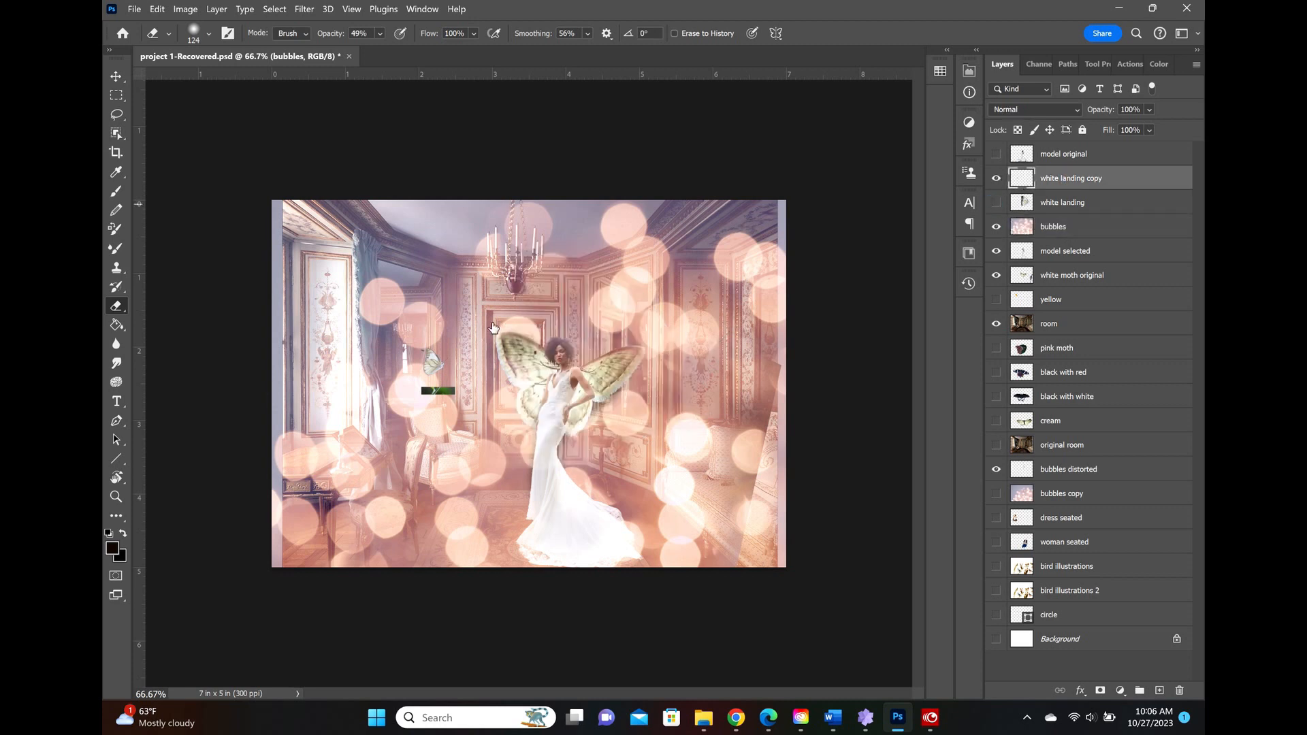
click(116, 76)
drag(431, 376, 418, 398)
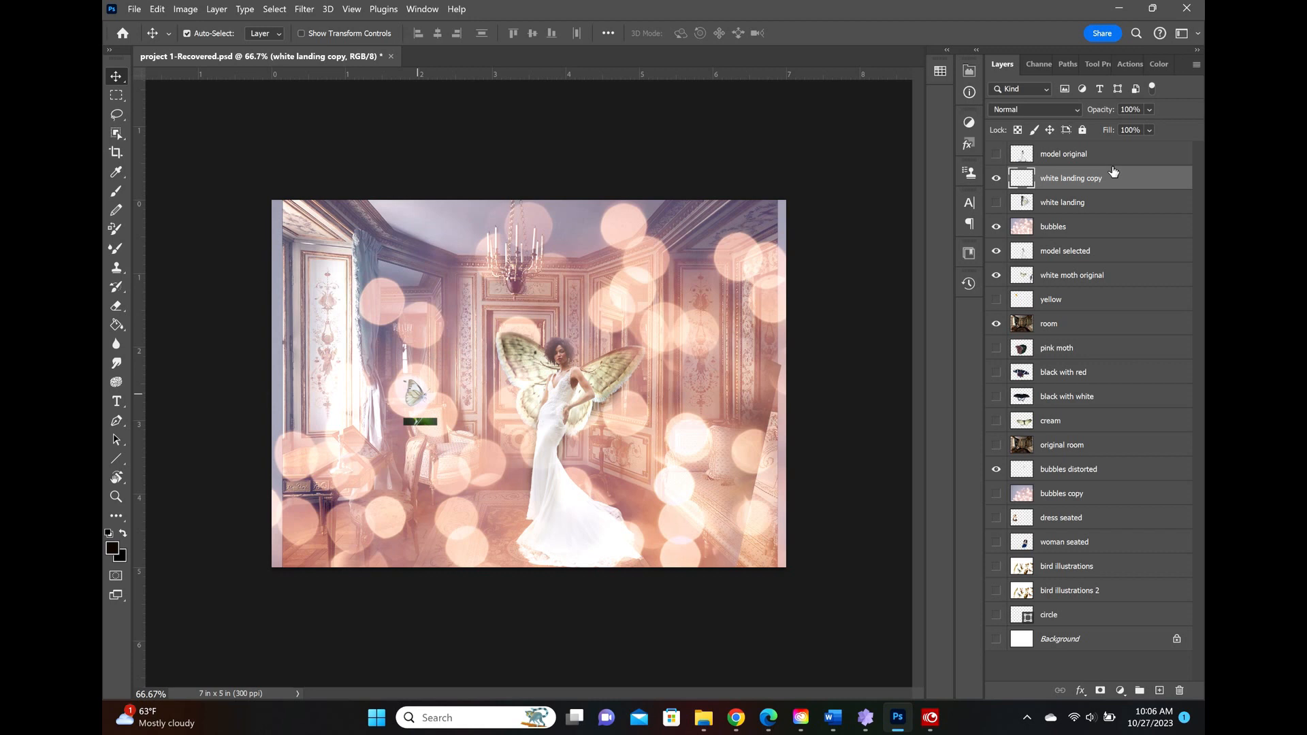
Duplicate the small white landing copy butterfly layer three times.
drag(1141, 175, 1160, 692)
drag(1139, 399, 1159, 690)
drag(1105, 178, 1164, 694)
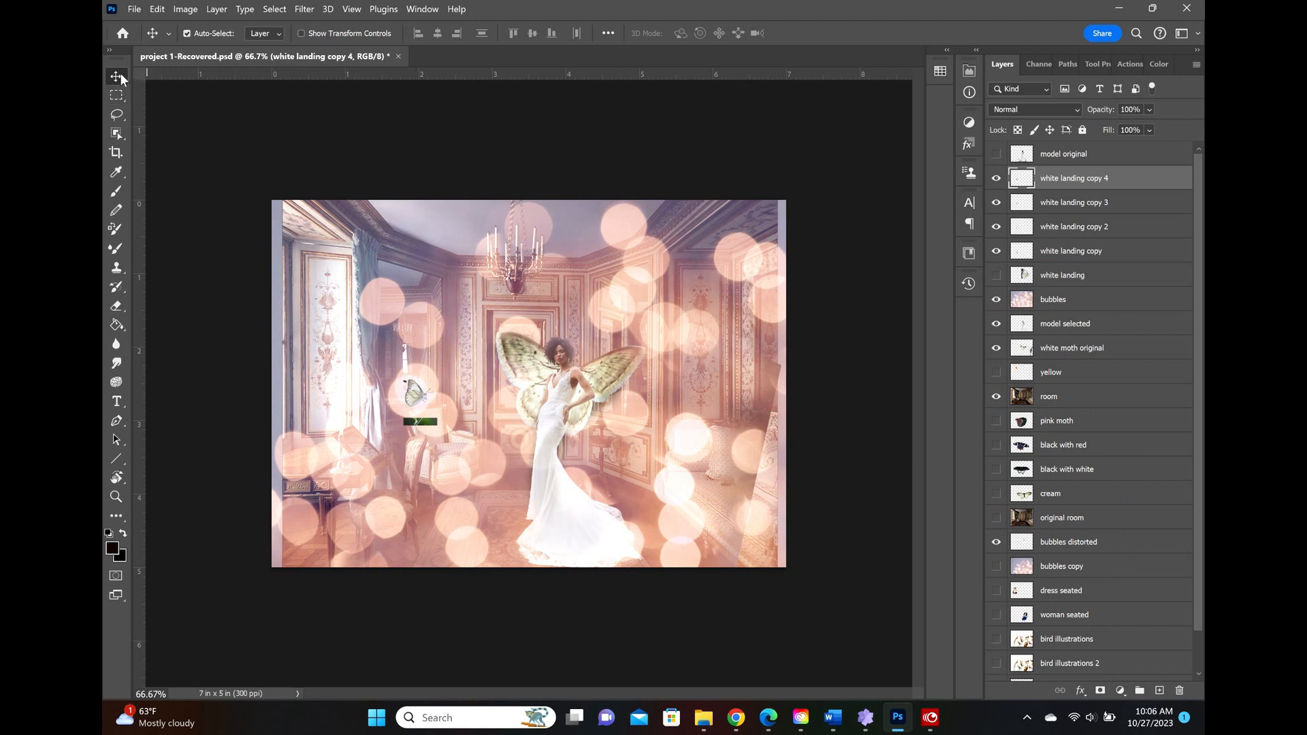
Place the white landing copy 4 butterfly over the bubbles above the model's right-hand wing and flip it horizontally.
drag(413, 391, 610, 311)
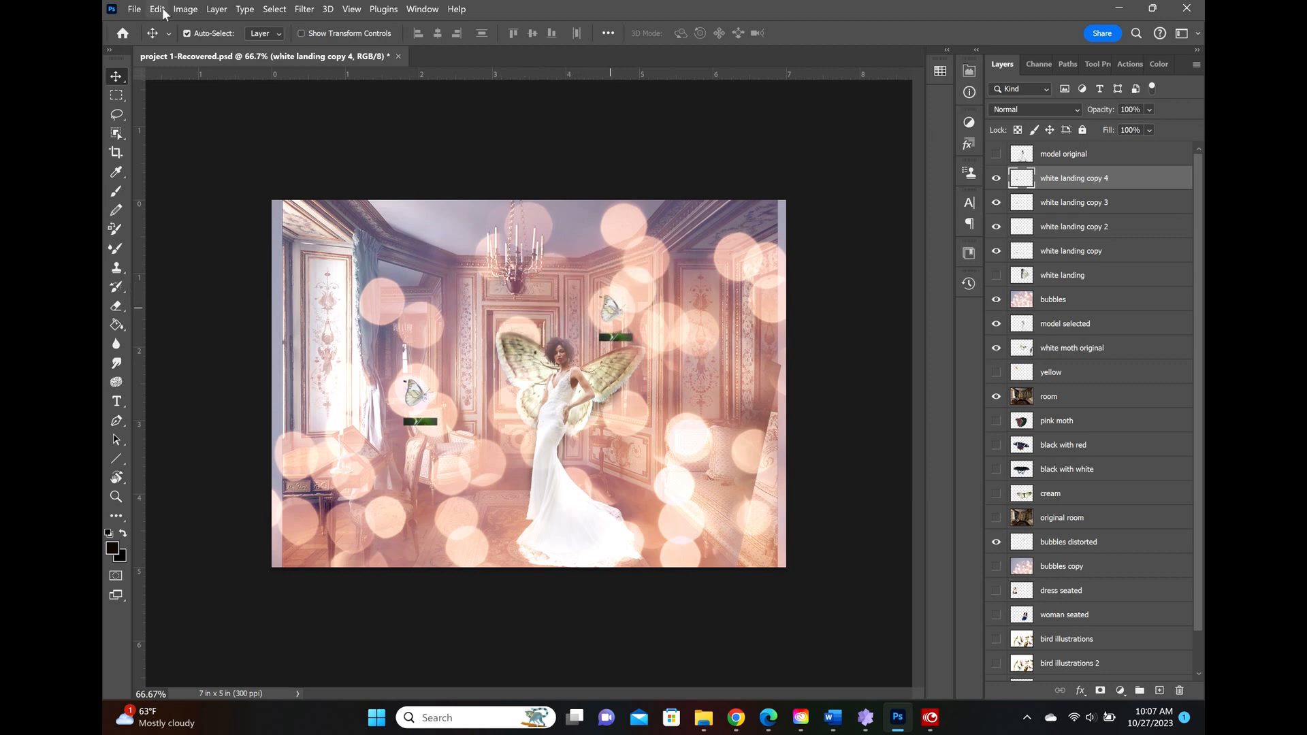
click(157, 9)
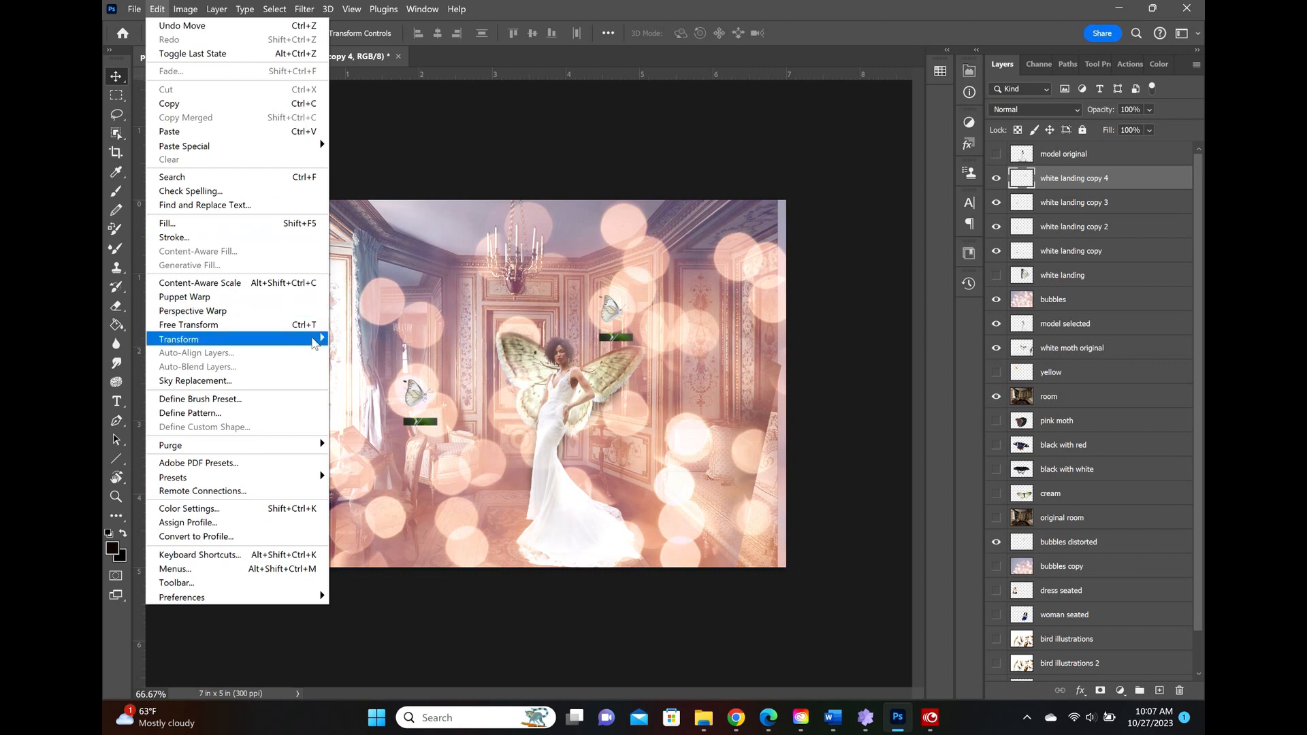
mouse_move(315, 339)
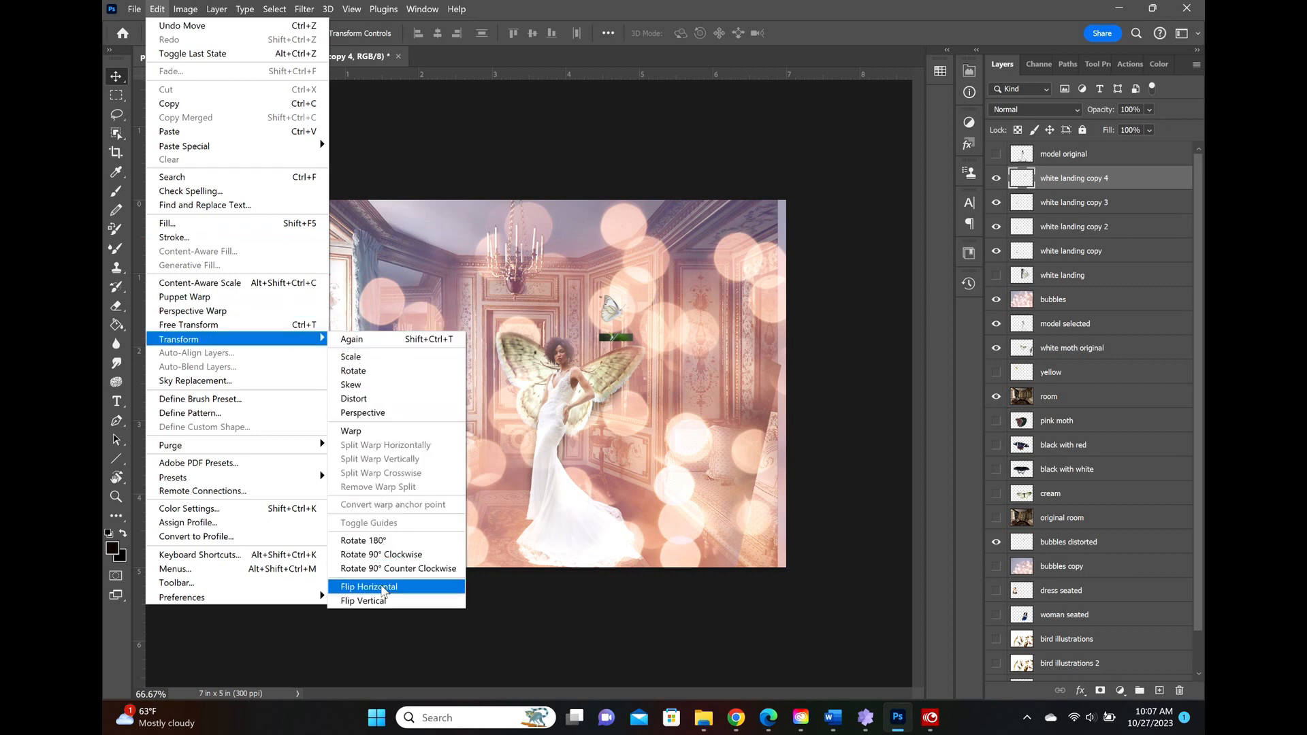
click(381, 588)
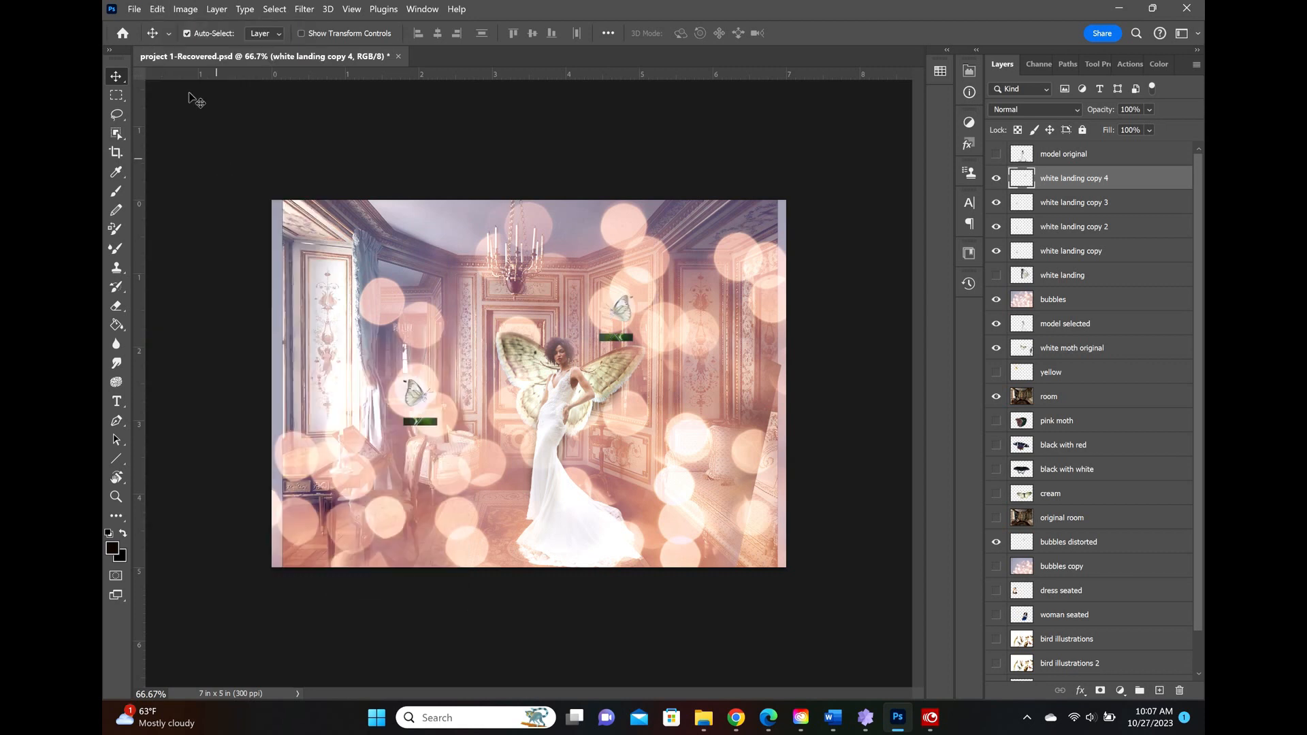
Rotate the flipped white landing copy 4 butterfly by about -8 degrees.
click(157, 9)
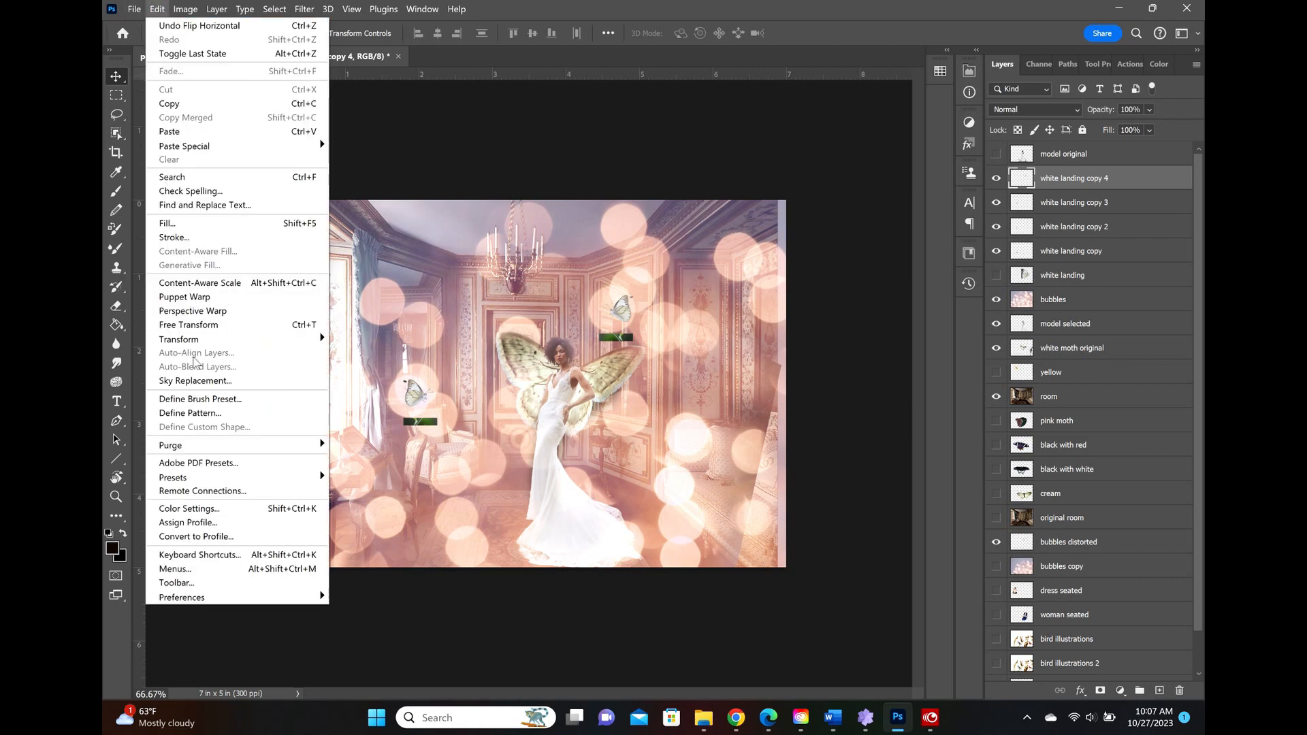
mouse_move(228, 339)
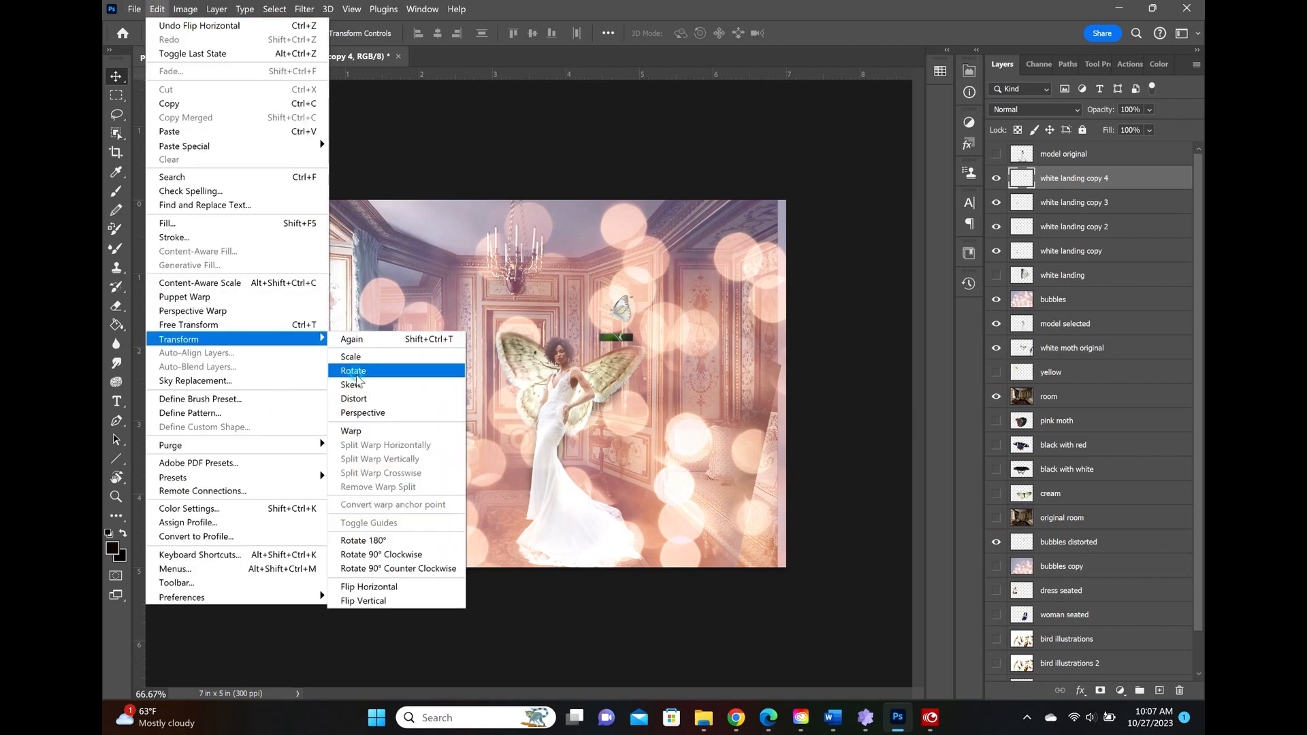
click(356, 373)
drag(633, 293, 599, 319)
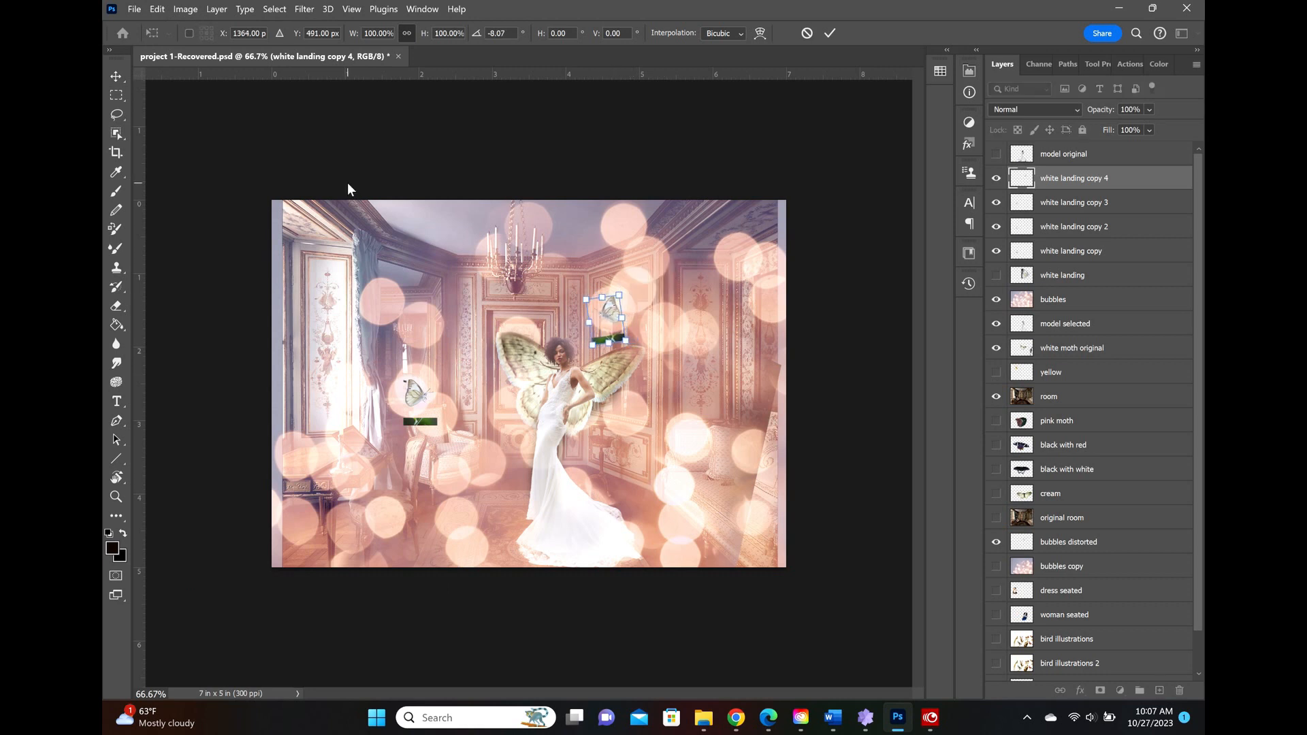
Move the white landing copy 3 butterfly onto the bubble to the left of the model's dress and rotate it about -27 degrees.
click(1067, 208)
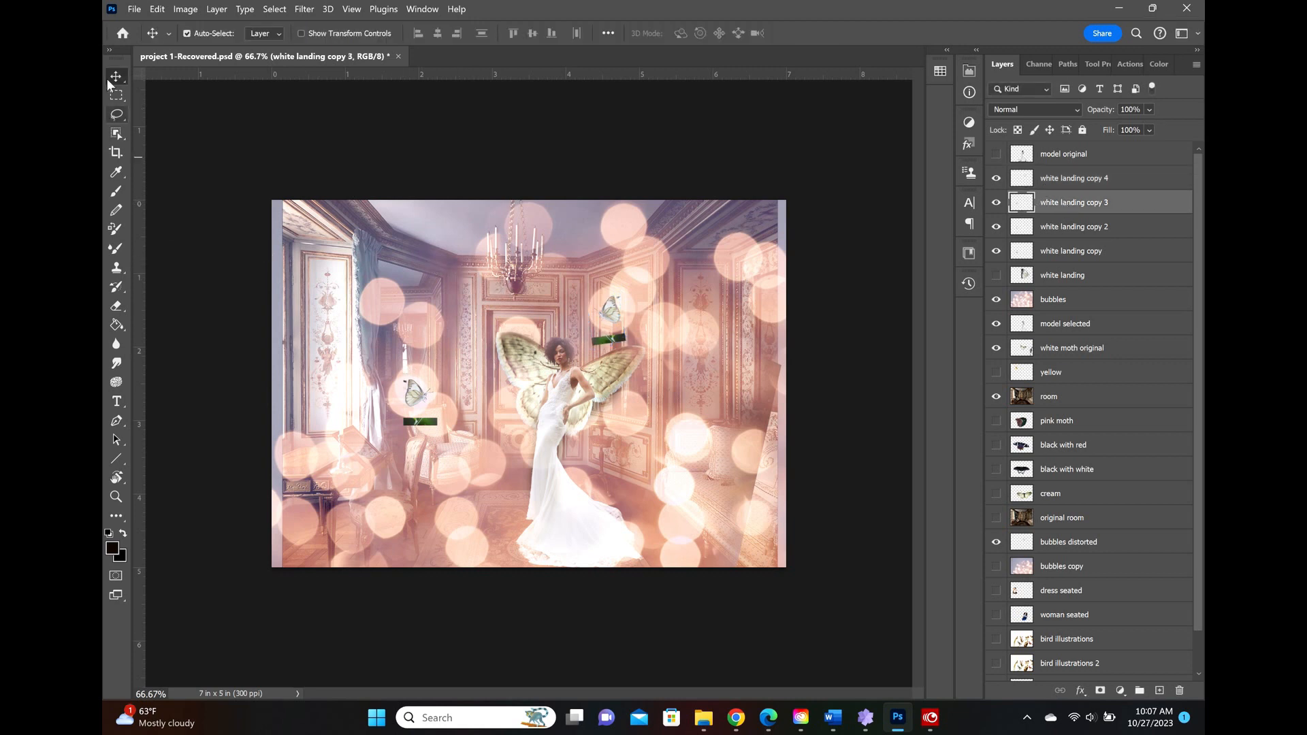
drag(414, 395, 450, 477)
click(158, 9)
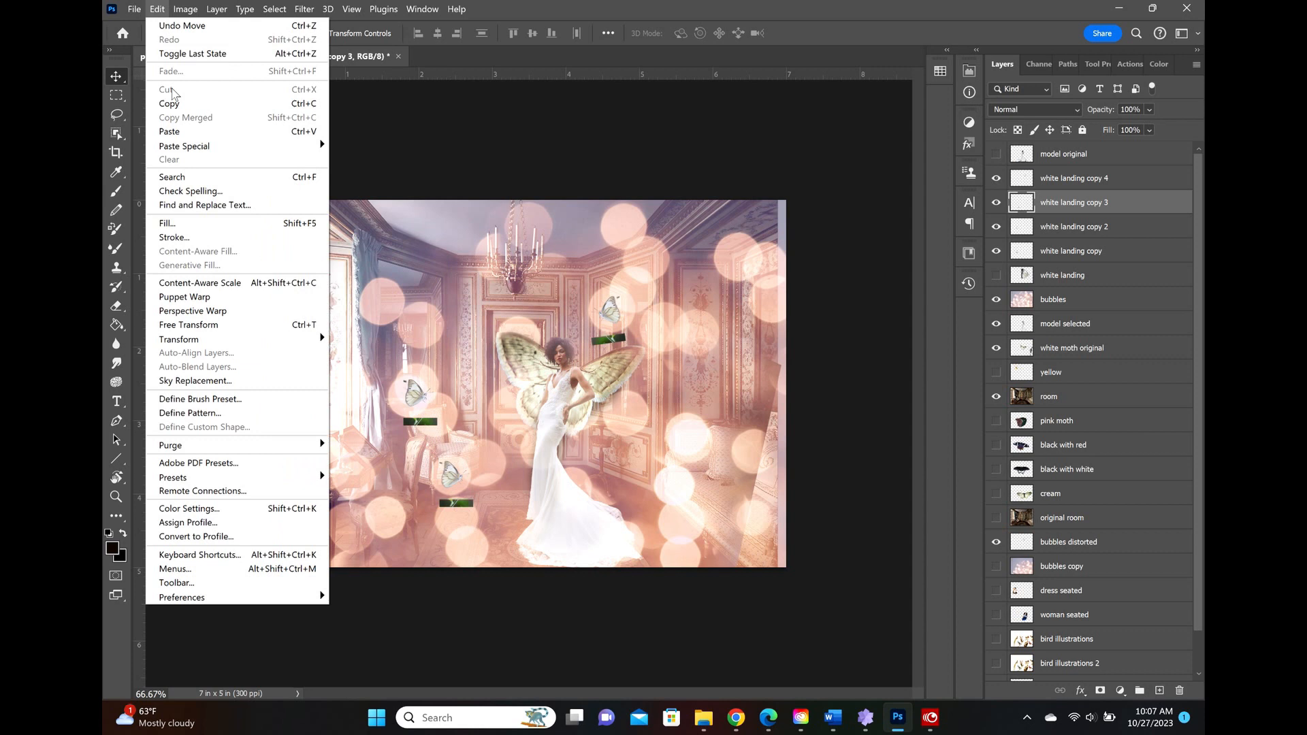
mouse_move(308, 341)
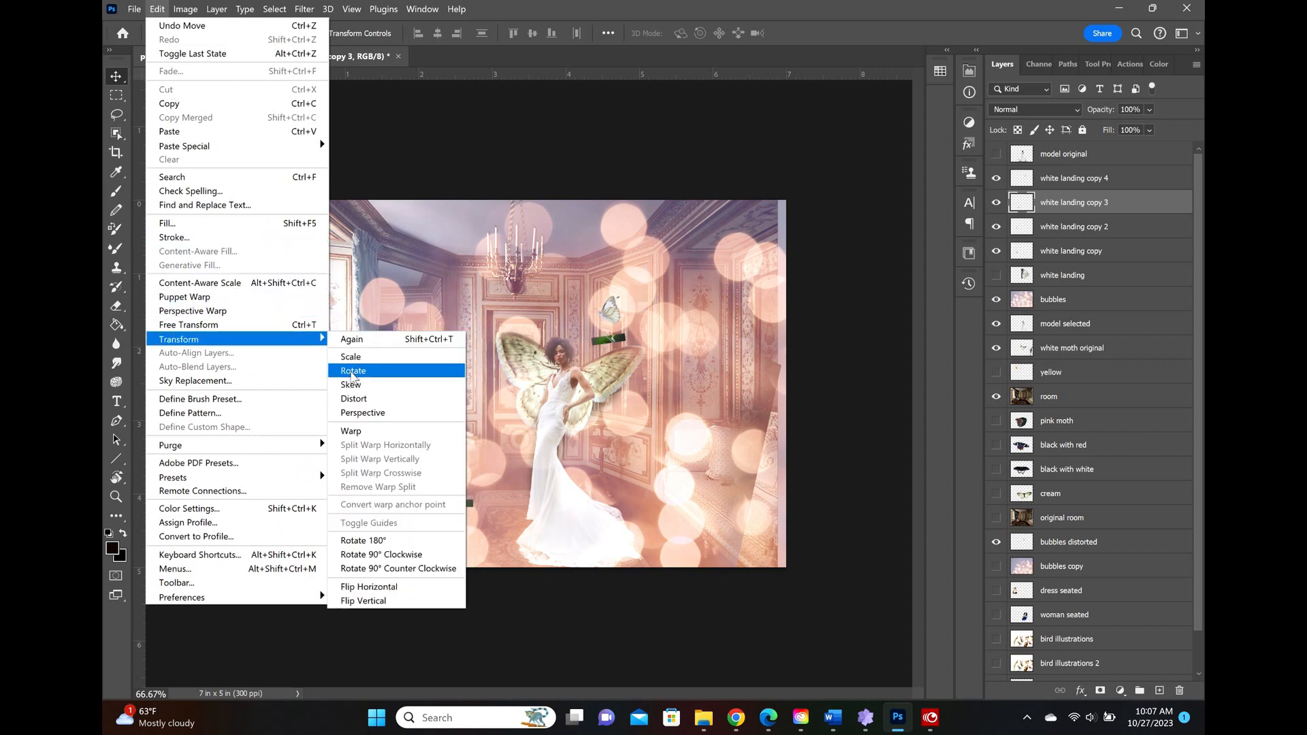
click(349, 370)
drag(441, 510, 457, 480)
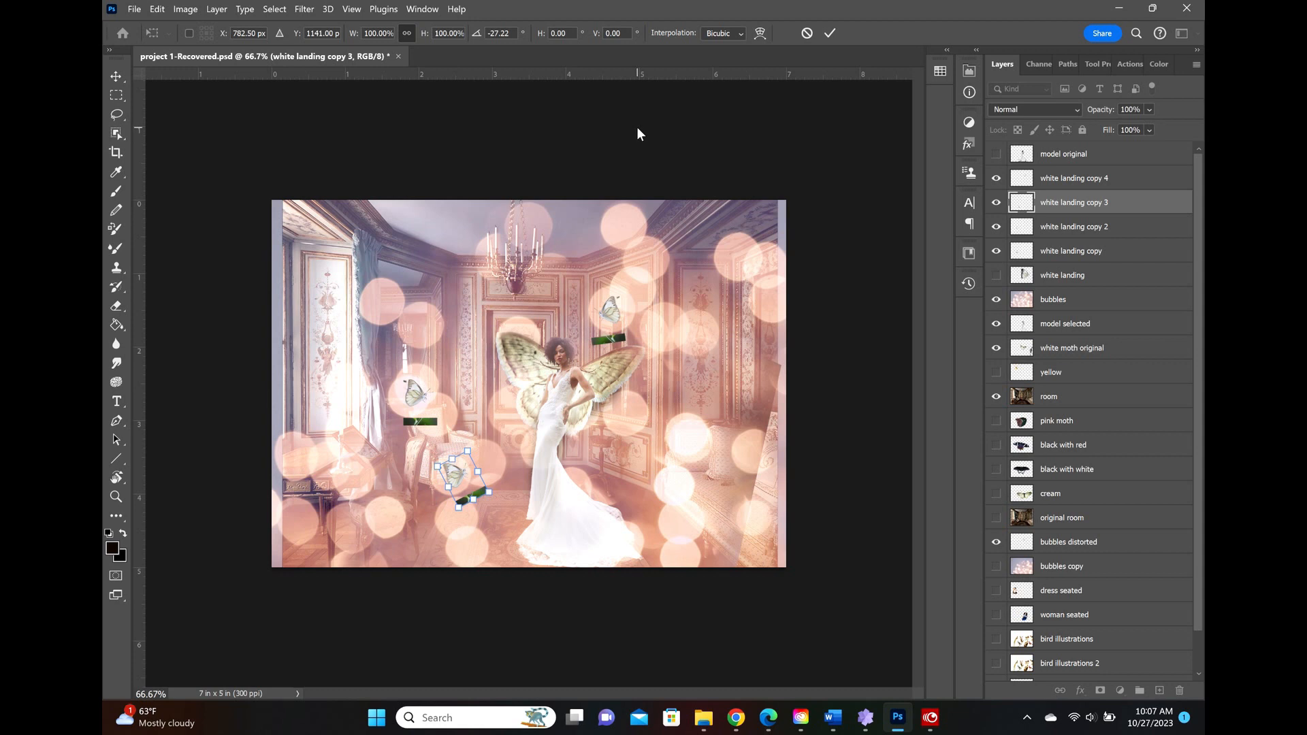
key(Return)
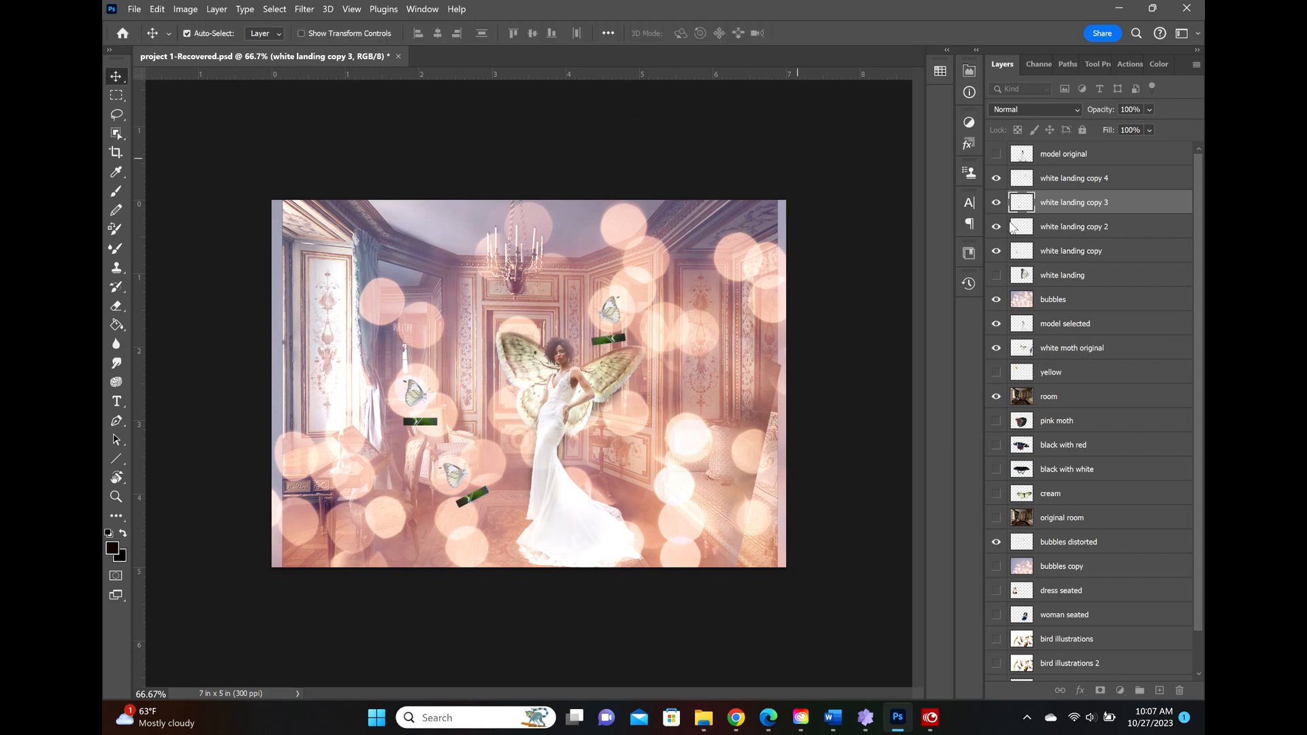